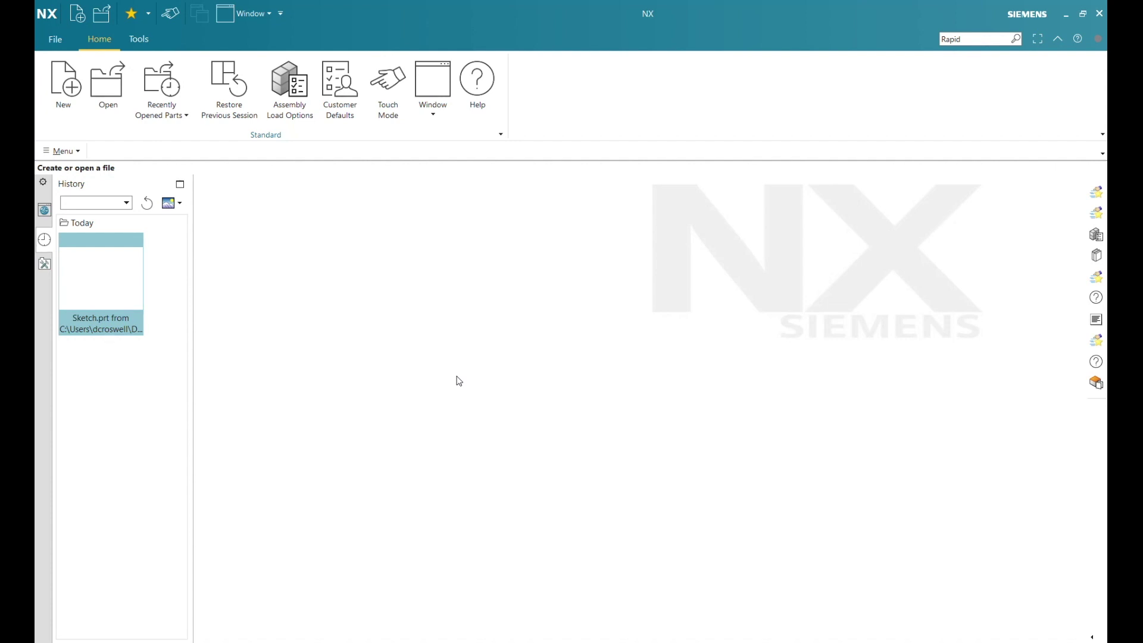
Step: Open the recently used part Sketch.prt
left_click(128, 295)
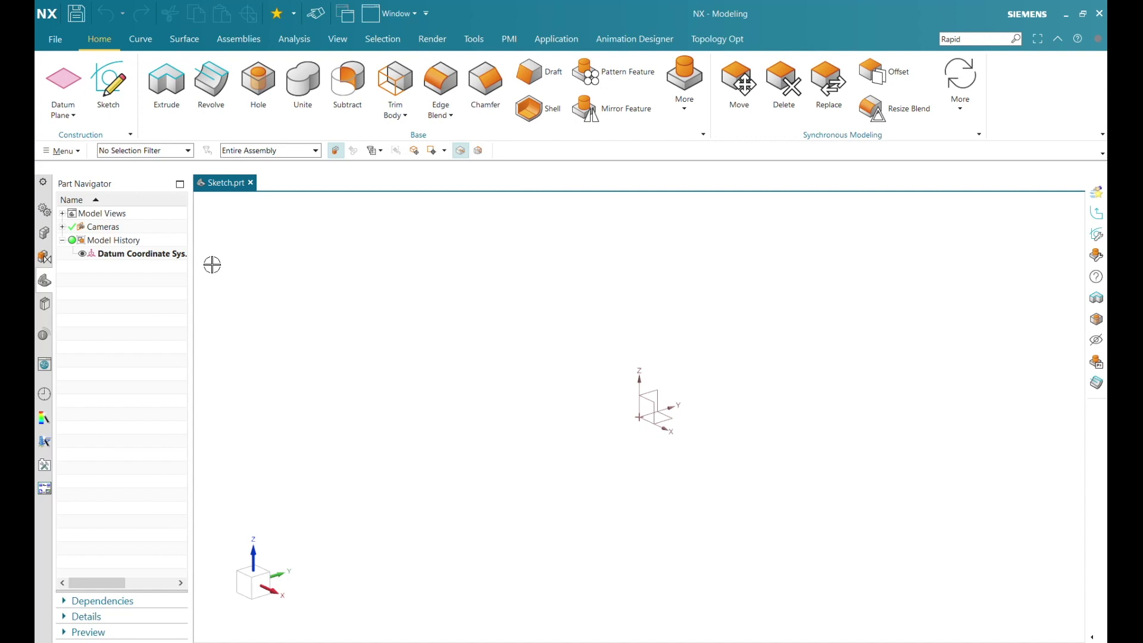
left_click(123, 101)
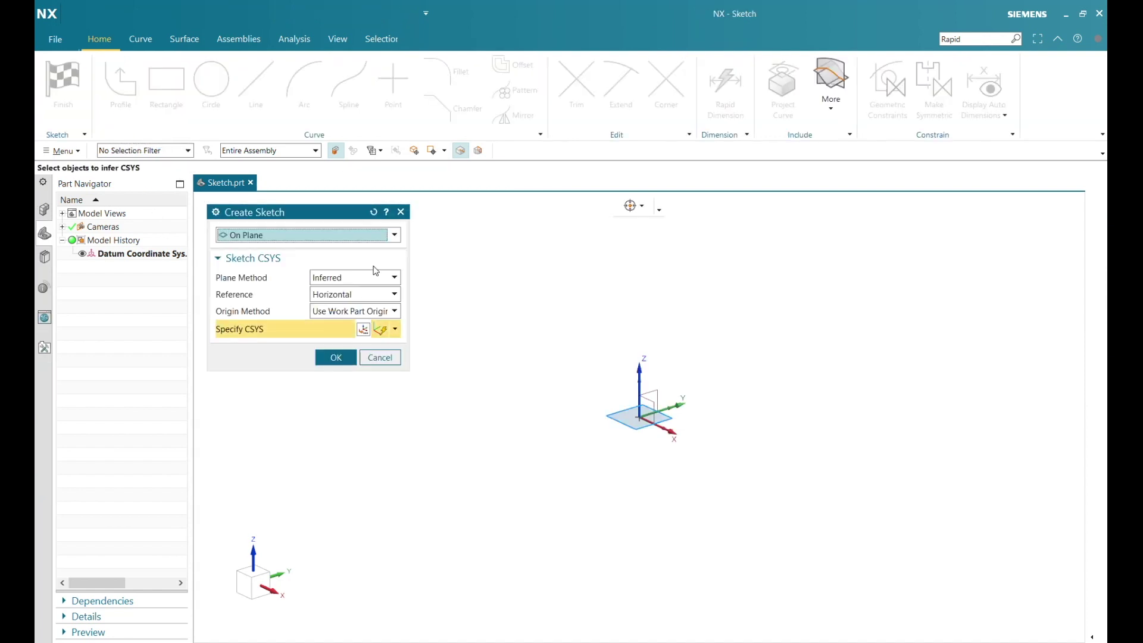
left_click(337, 358)
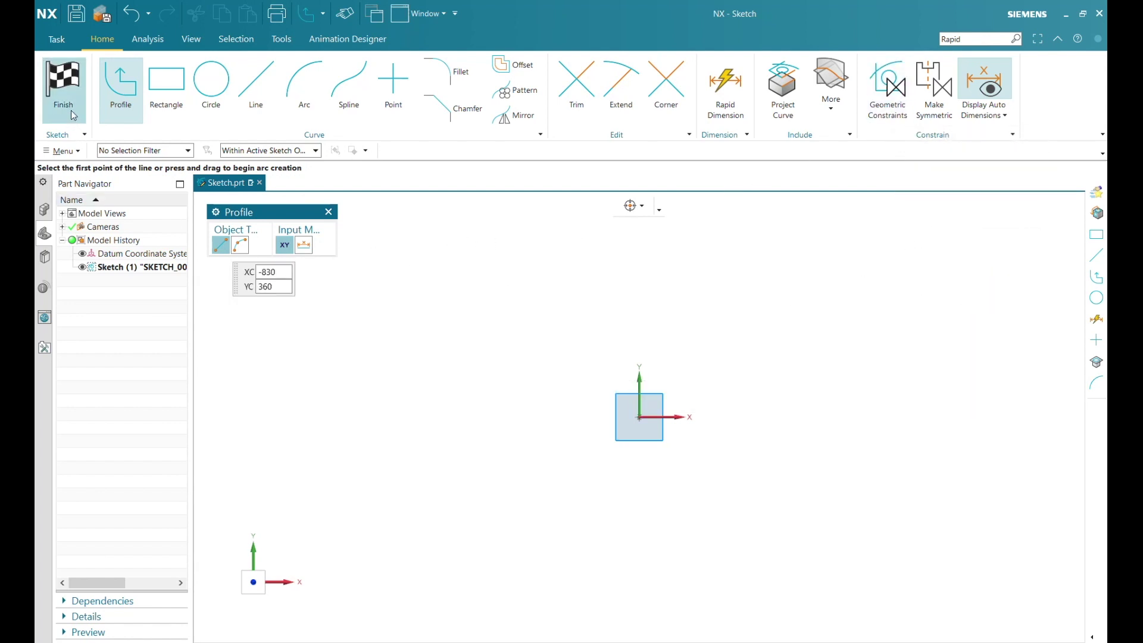
left_click(66, 45)
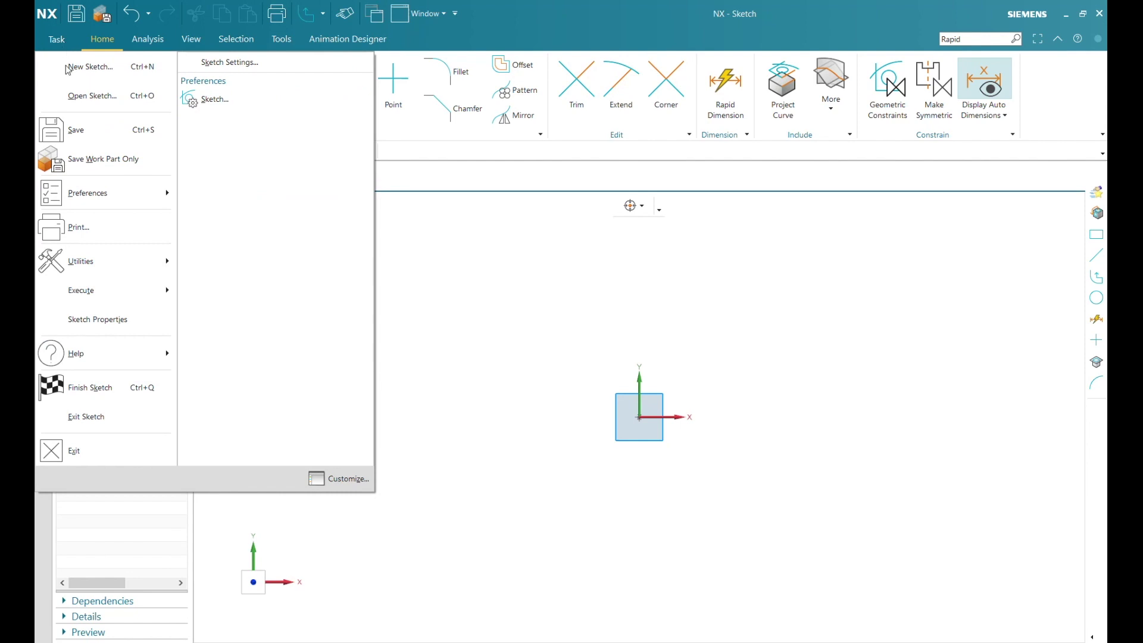
left_click(105, 417)
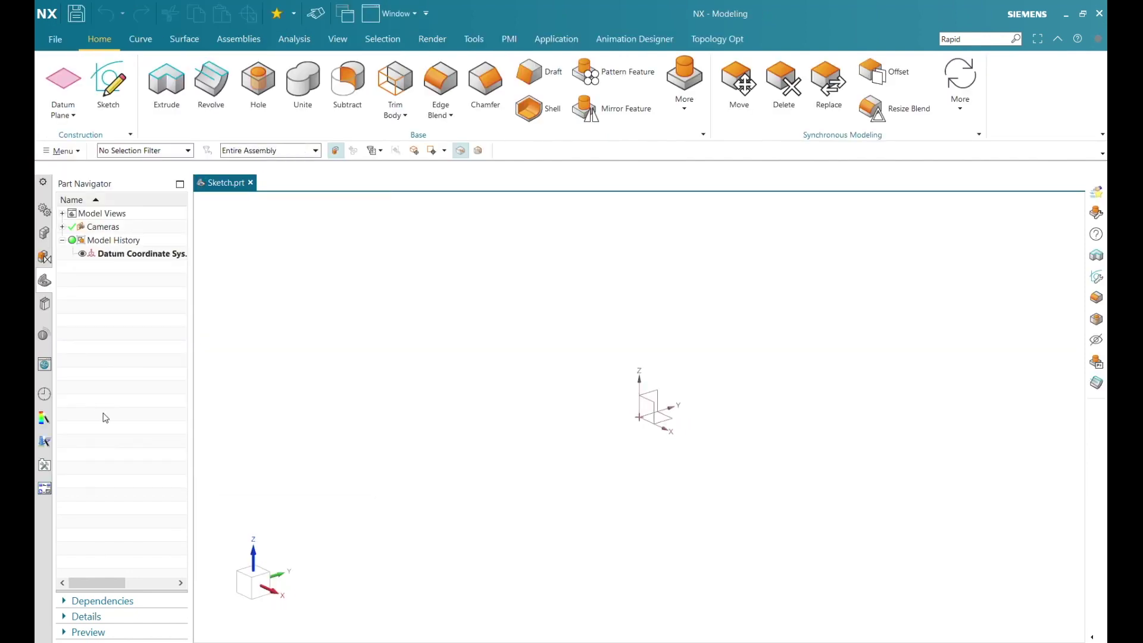
Step: Sort the feature toggles by toggle group and turn on "Use the new solver and UI for sketching"
left_click(55, 40)
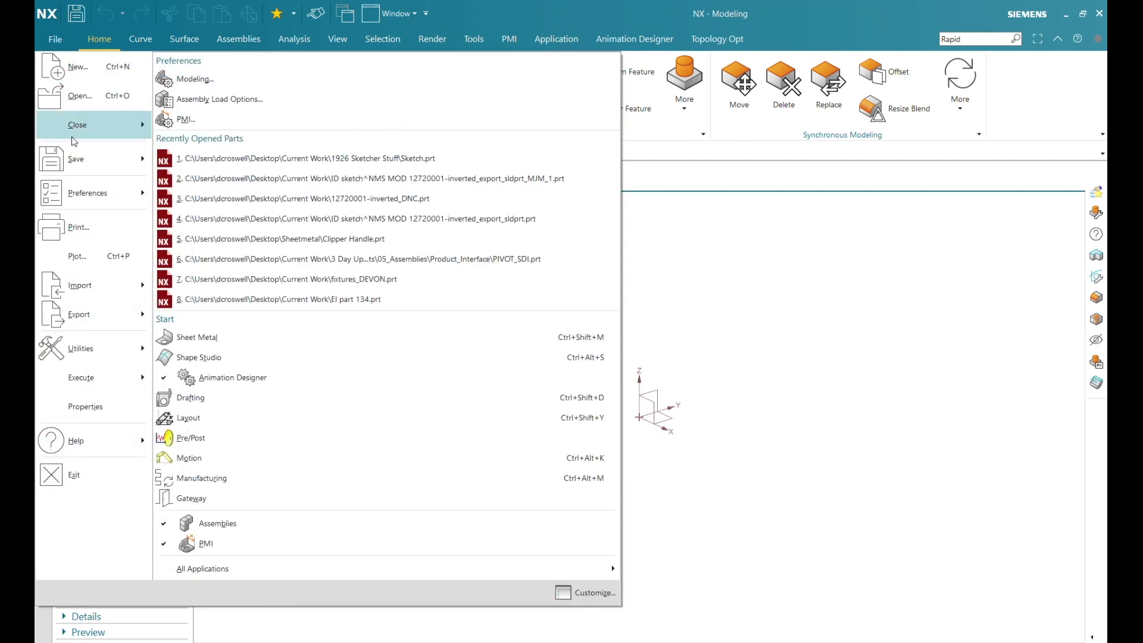
mouse_move(110, 343)
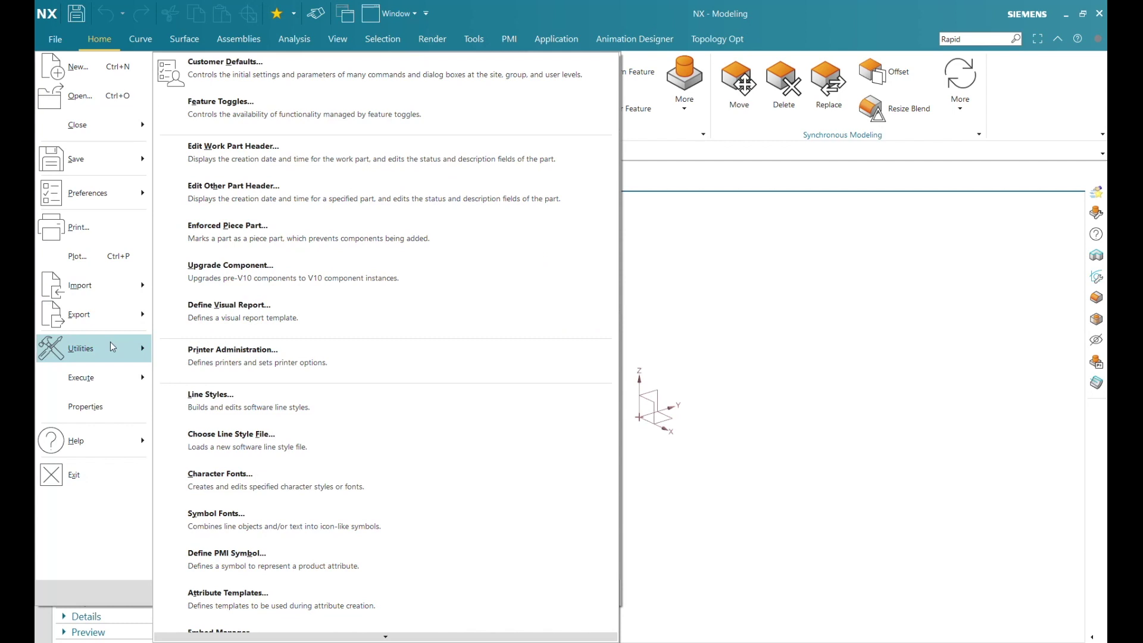
left_click(467, 129)
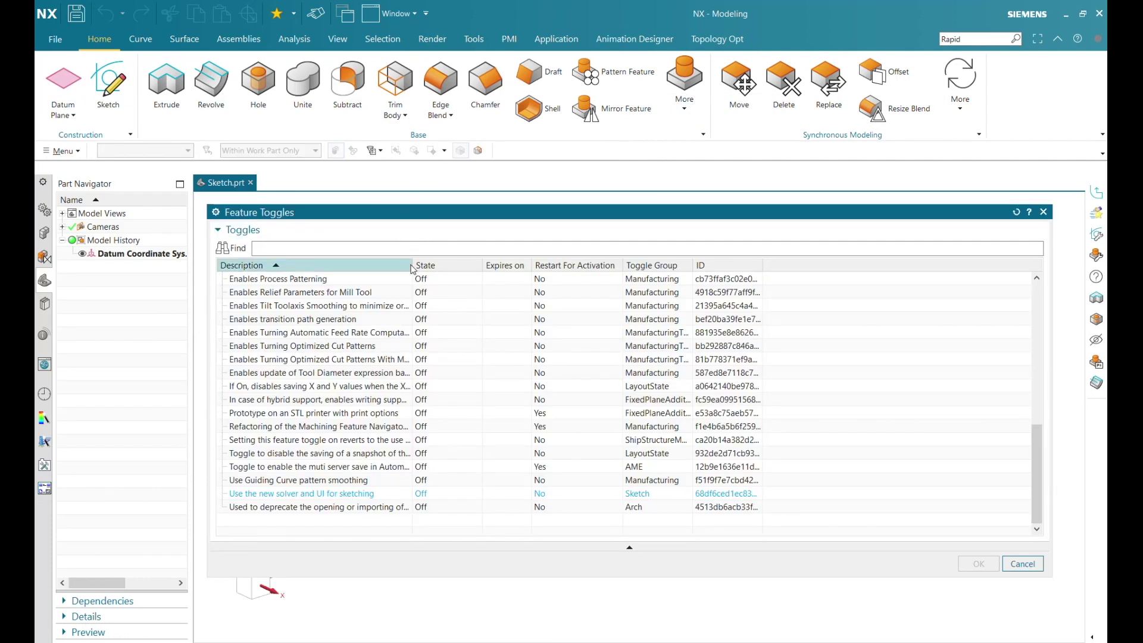
left_click_drag(412, 265, 528, 265)
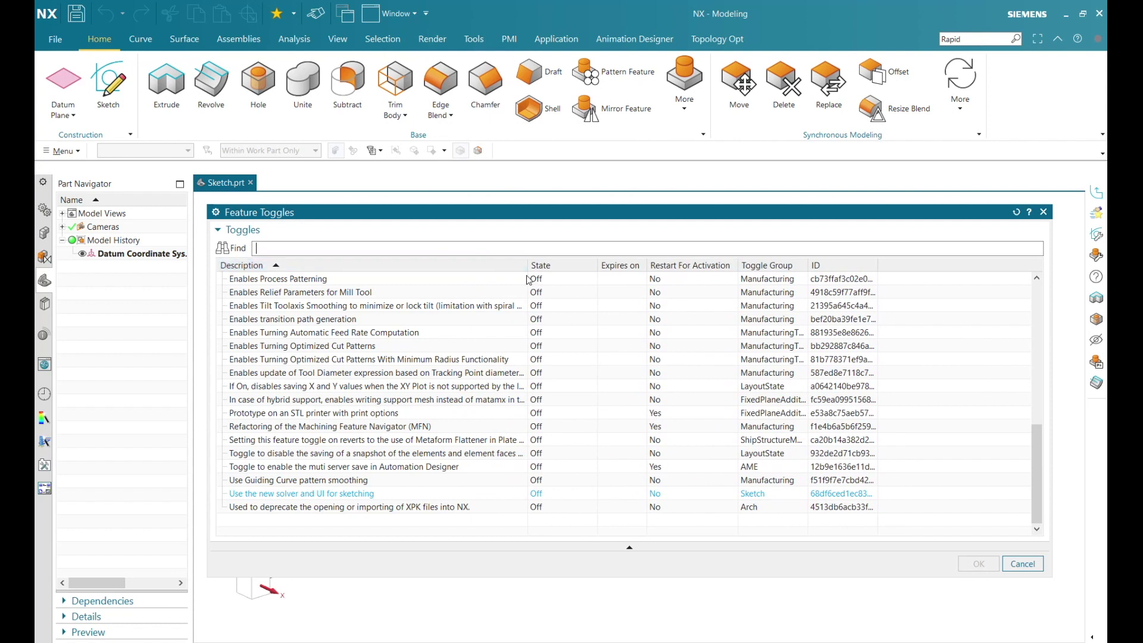
left_click(760, 269)
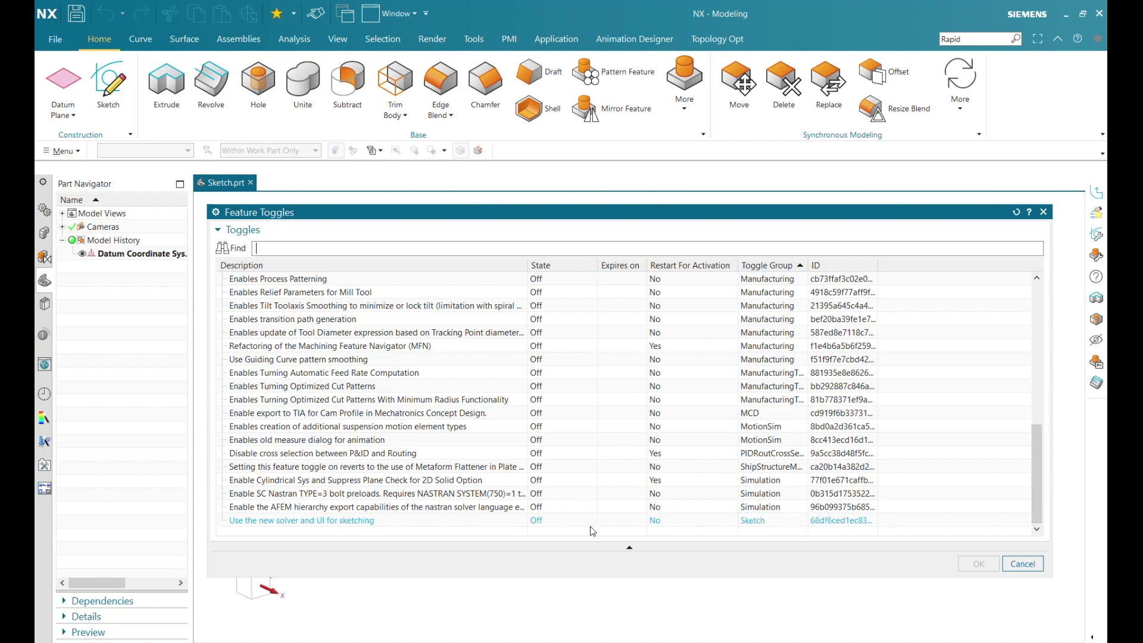
left_click(549, 521)
left_click(581, 535)
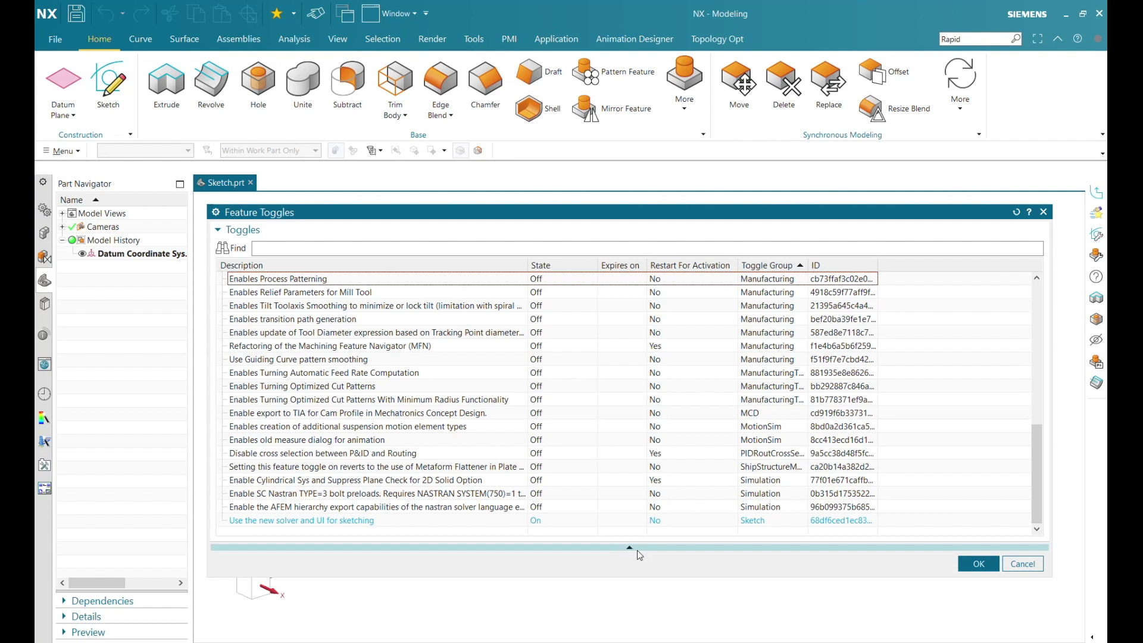
left_click(961, 563)
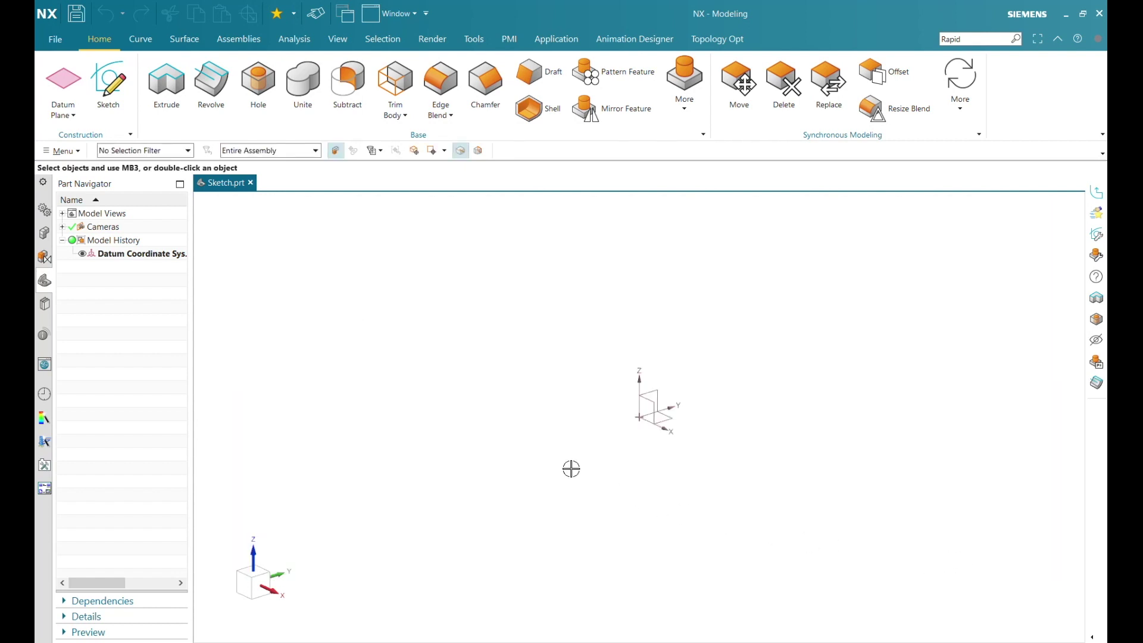
Step: Create a sketch on the default XY plane using the inferred plane method and the work part origin
left_click(125, 99)
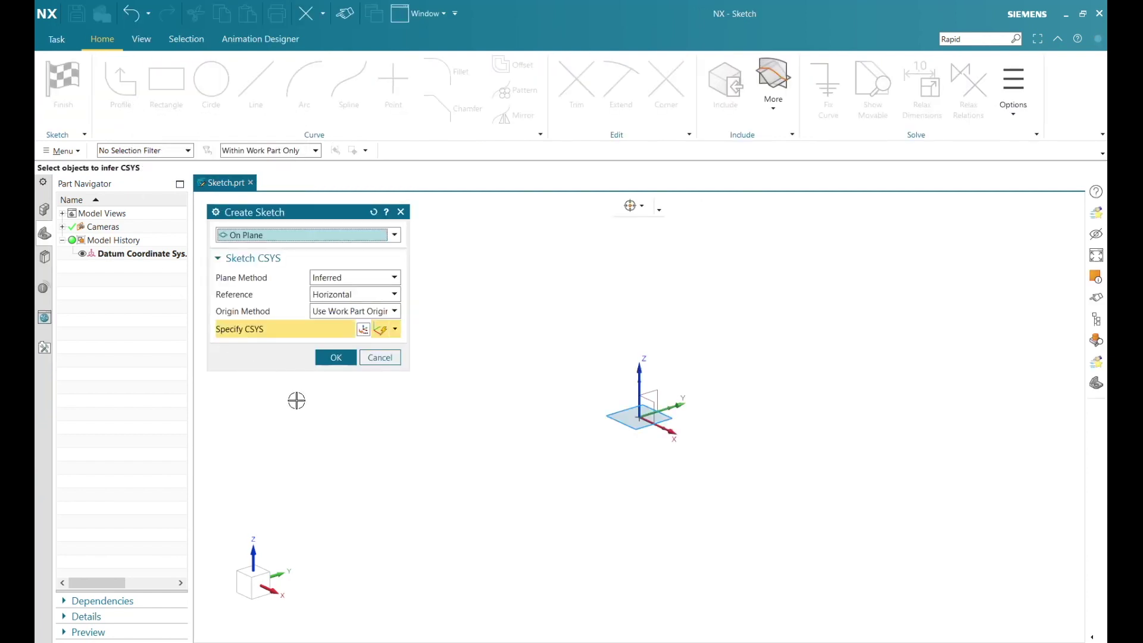
left_click(335, 359)
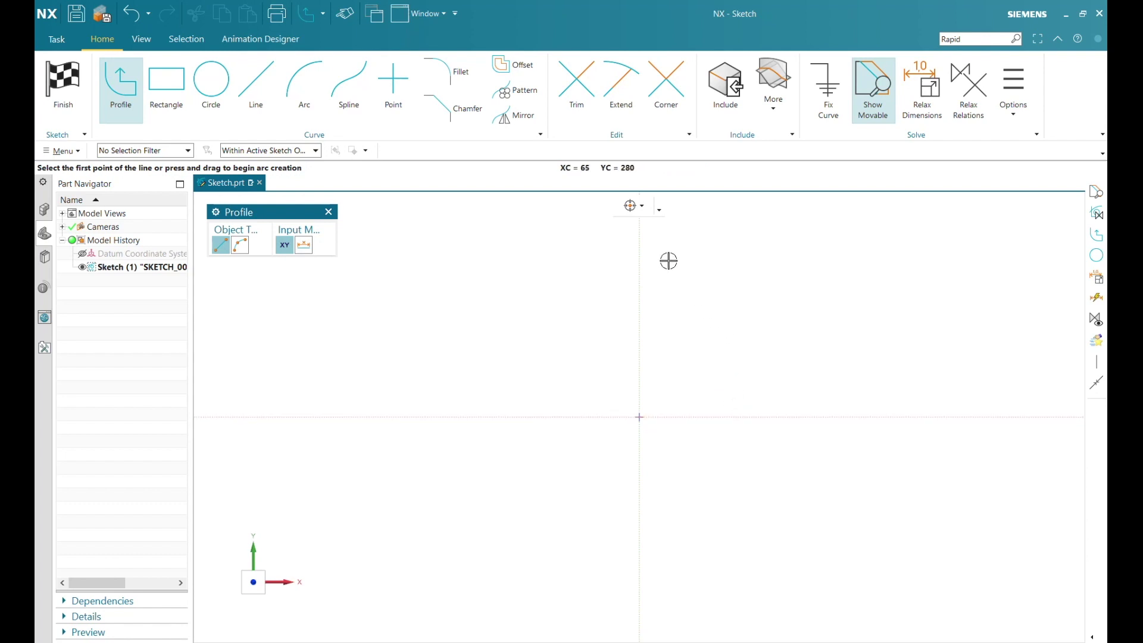
left_click(644, 208)
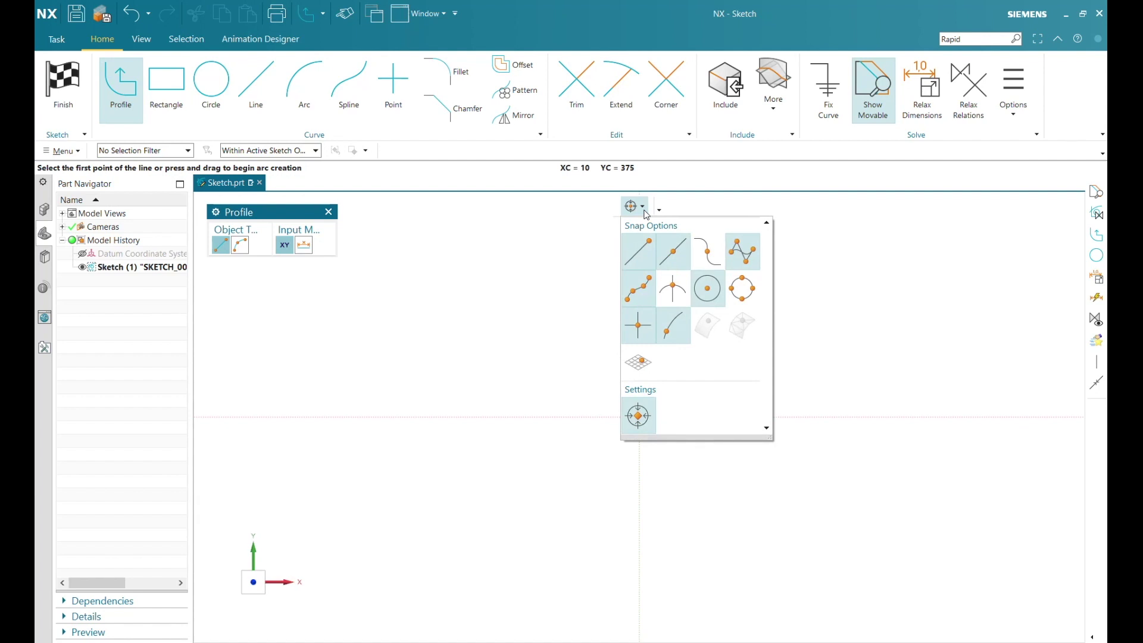
left_click(645, 208)
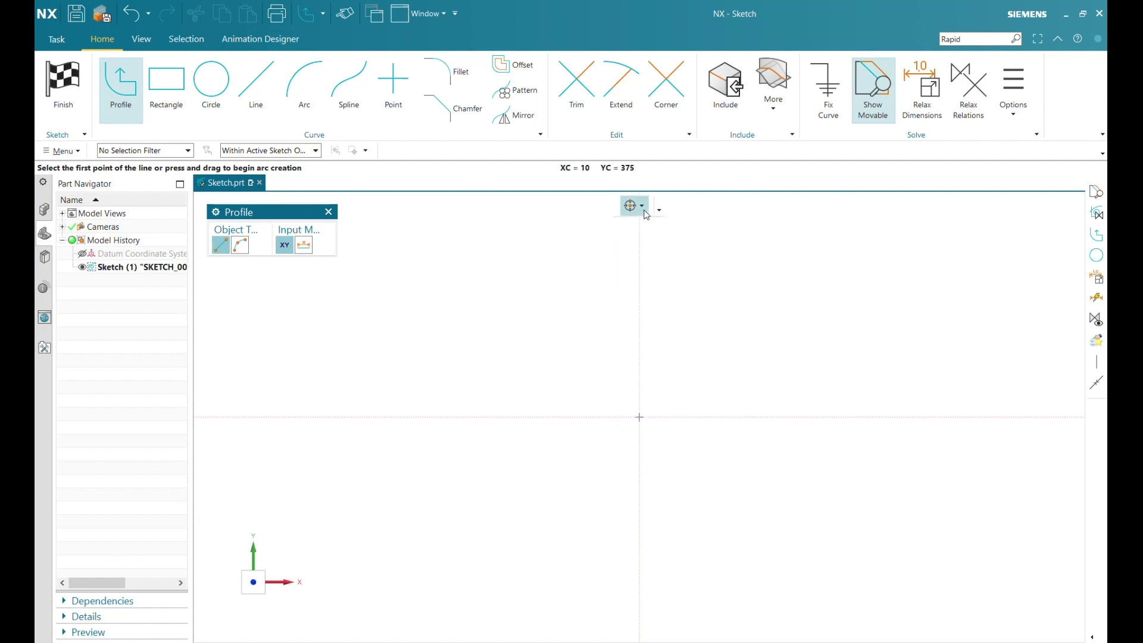
left_click(857, 122)
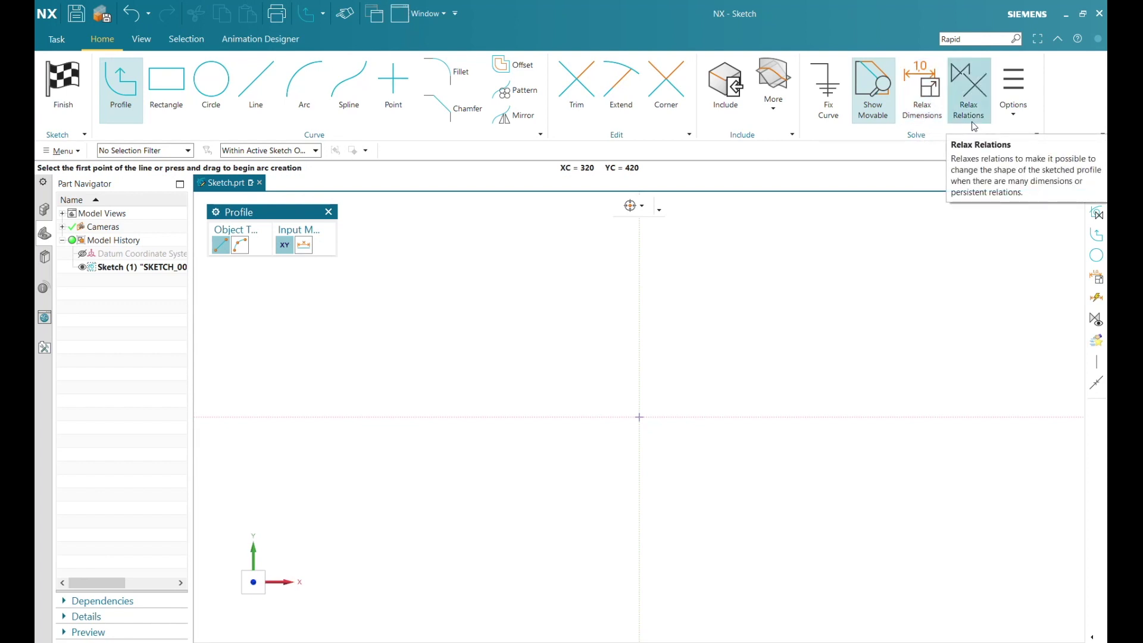
left_click(1012, 120)
left_click(1013, 120)
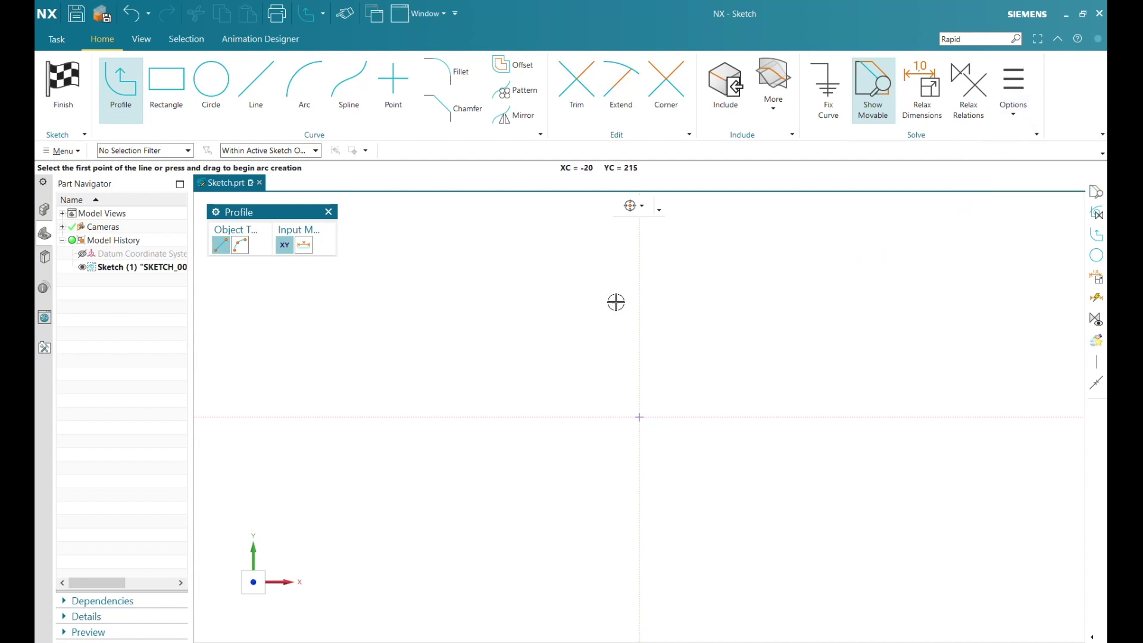
Step: Sketch a closed eight-line profile around the origin, with its bottom horizontal line about 356 long and starting on the vertical sketch axis
left_click(575, 323)
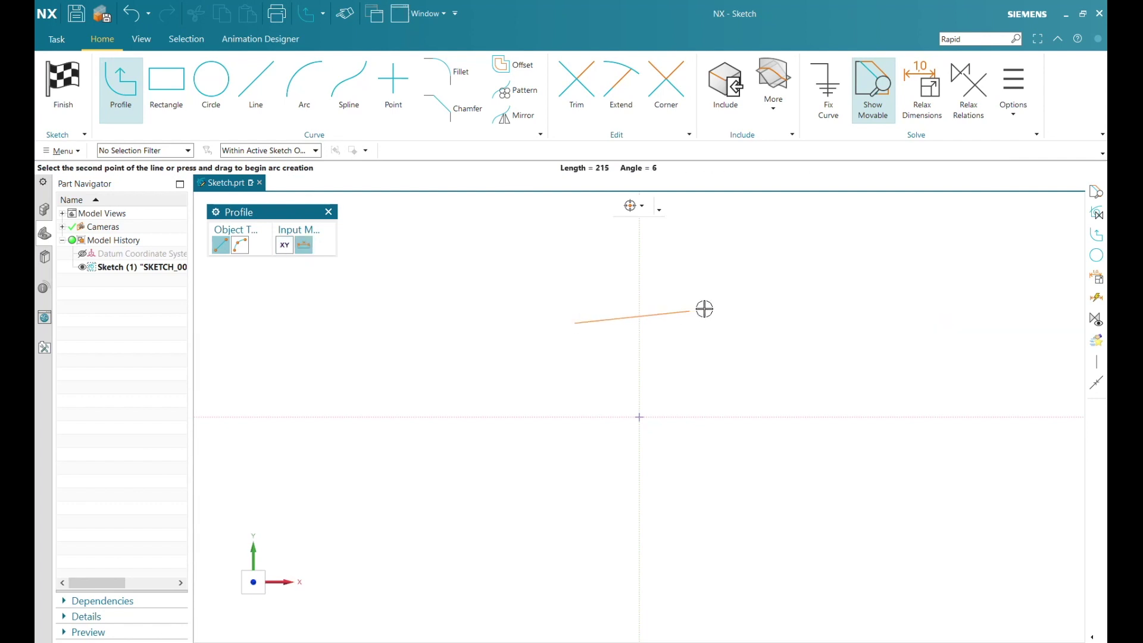
left_click(731, 302)
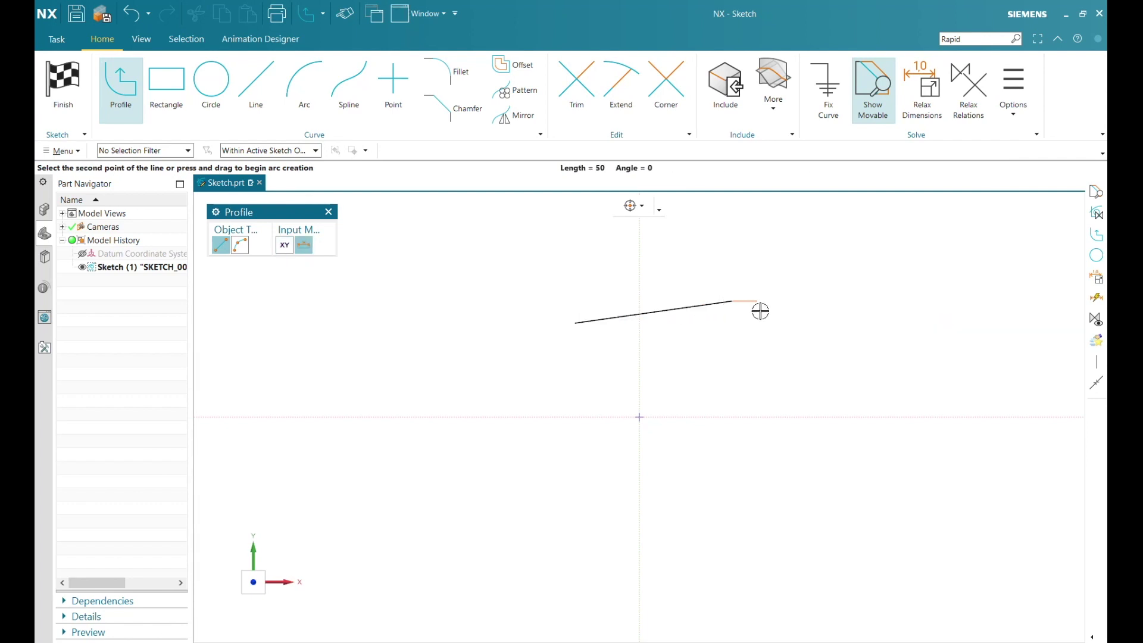
left_click(814, 375)
left_click(832, 416)
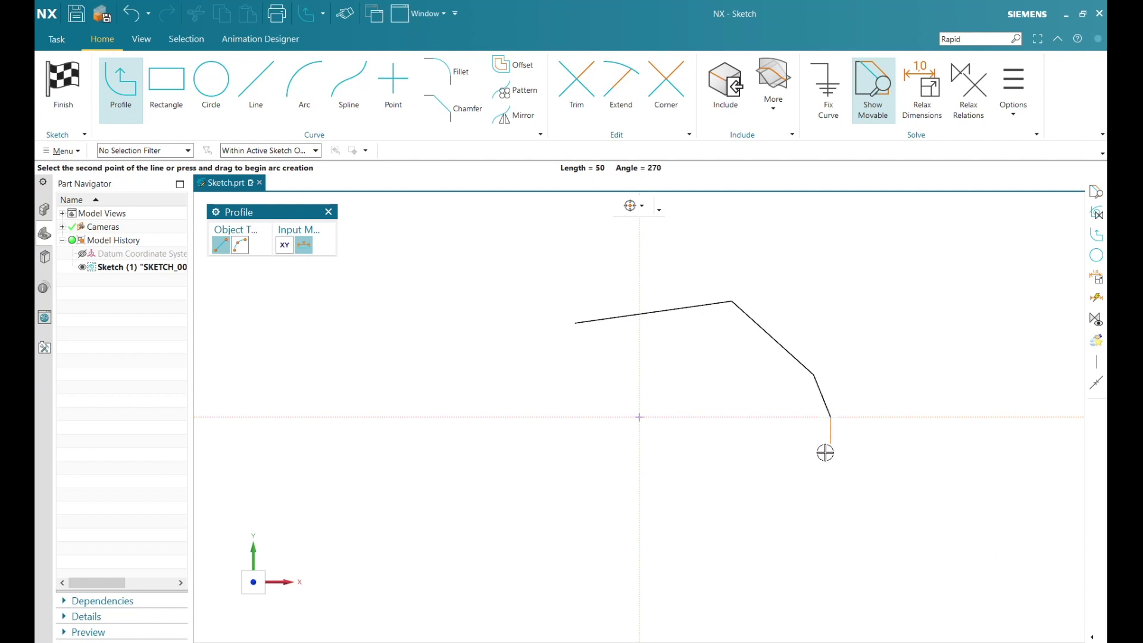
left_click(831, 525)
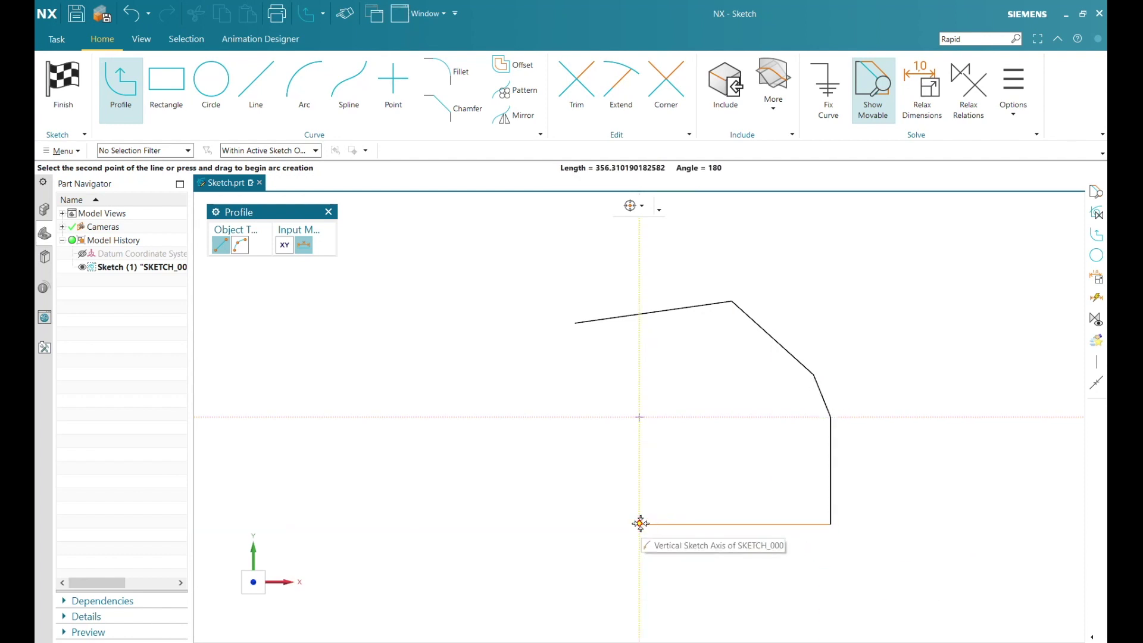
left_click(640, 525)
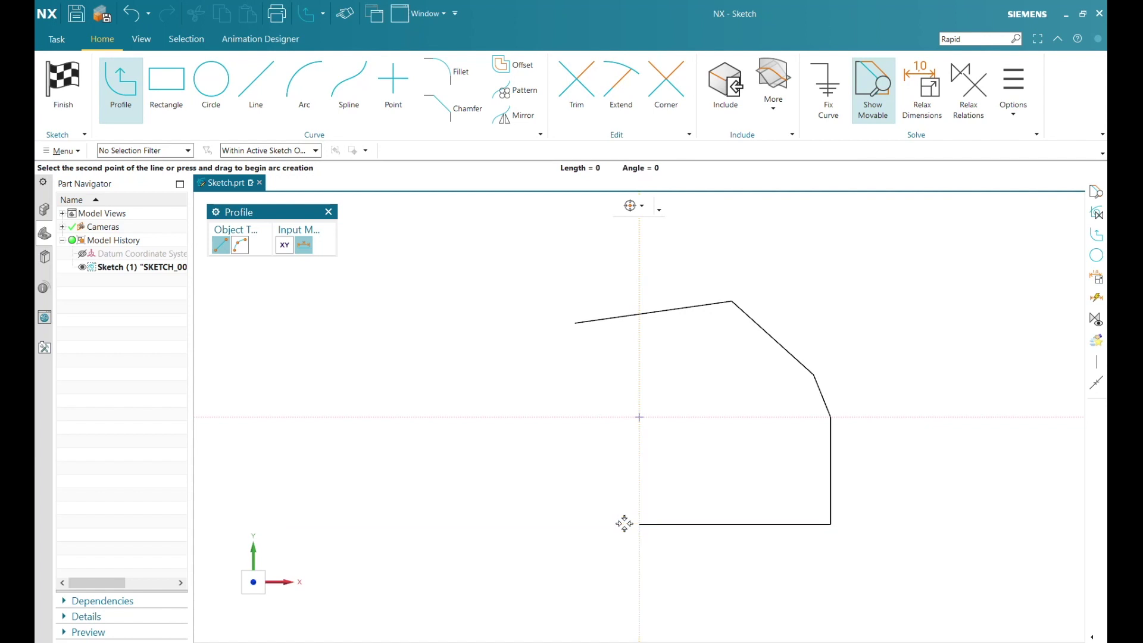
left_click(519, 494)
left_click(482, 443)
left_click(576, 324)
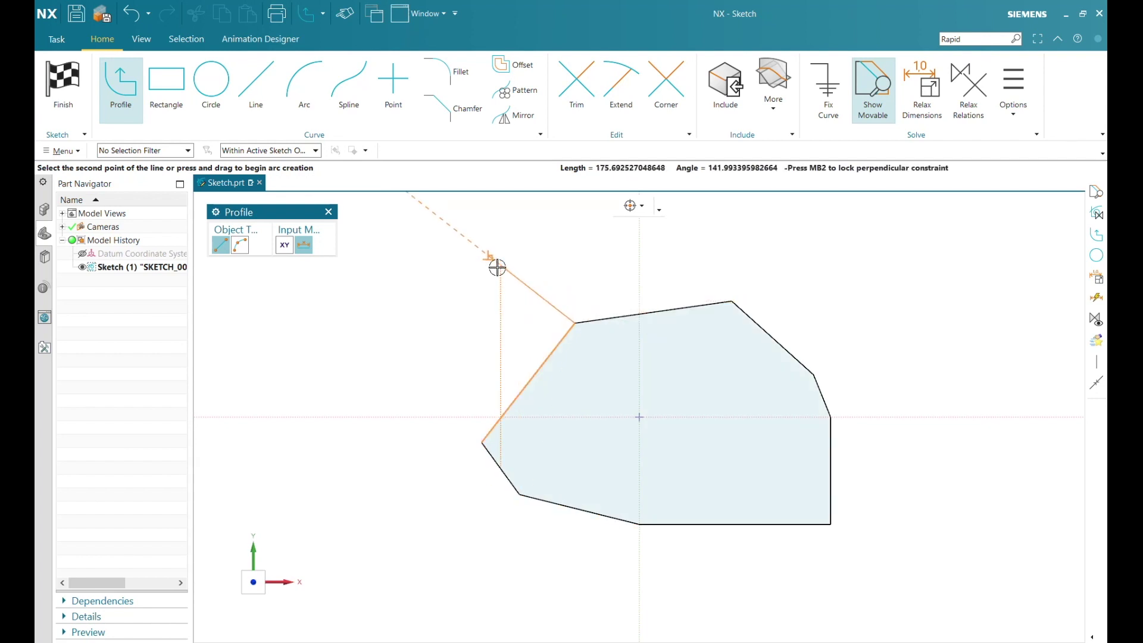
middle_click(414, 310)
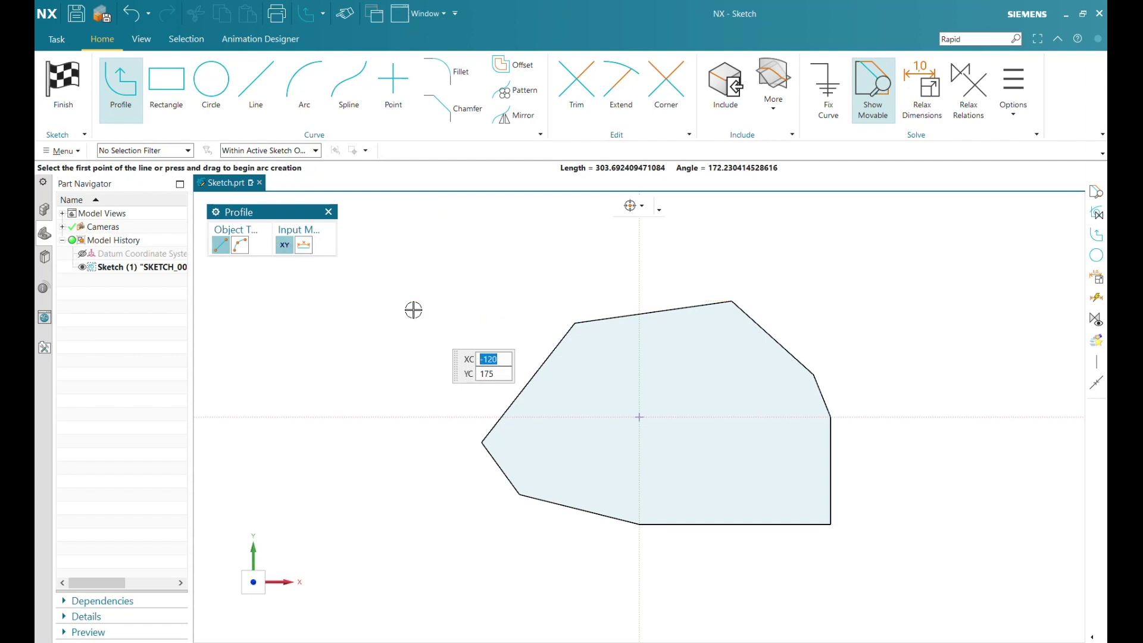
middle_click(414, 309)
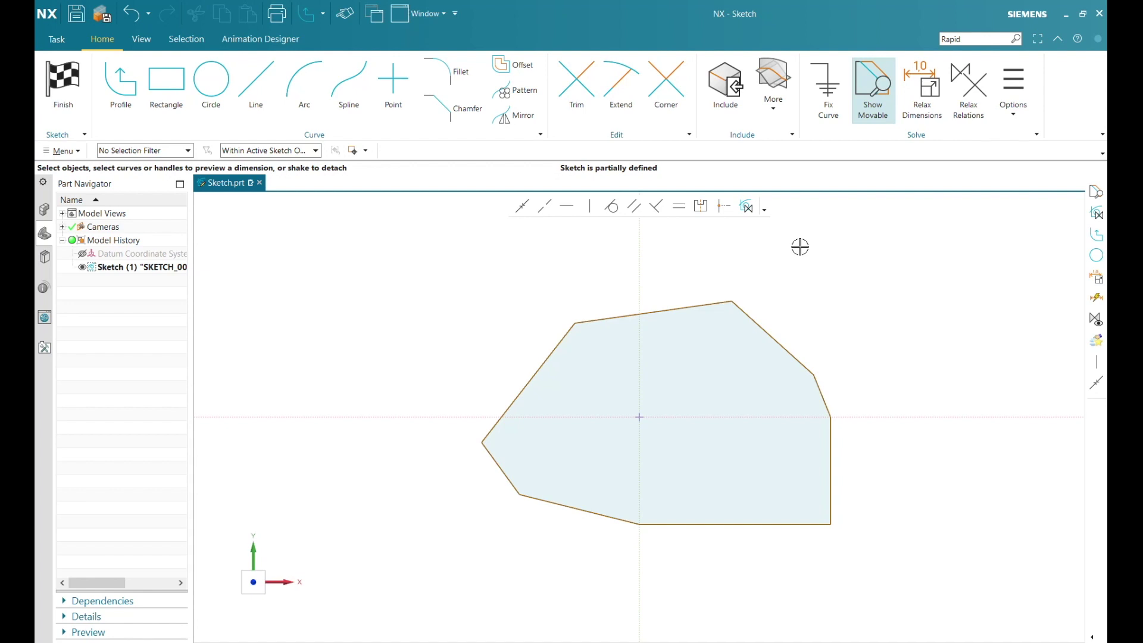
Step: Toggle Show Movable off and back on, and reshape the profile by pulling its topmost vertex upward
left_click(890, 118)
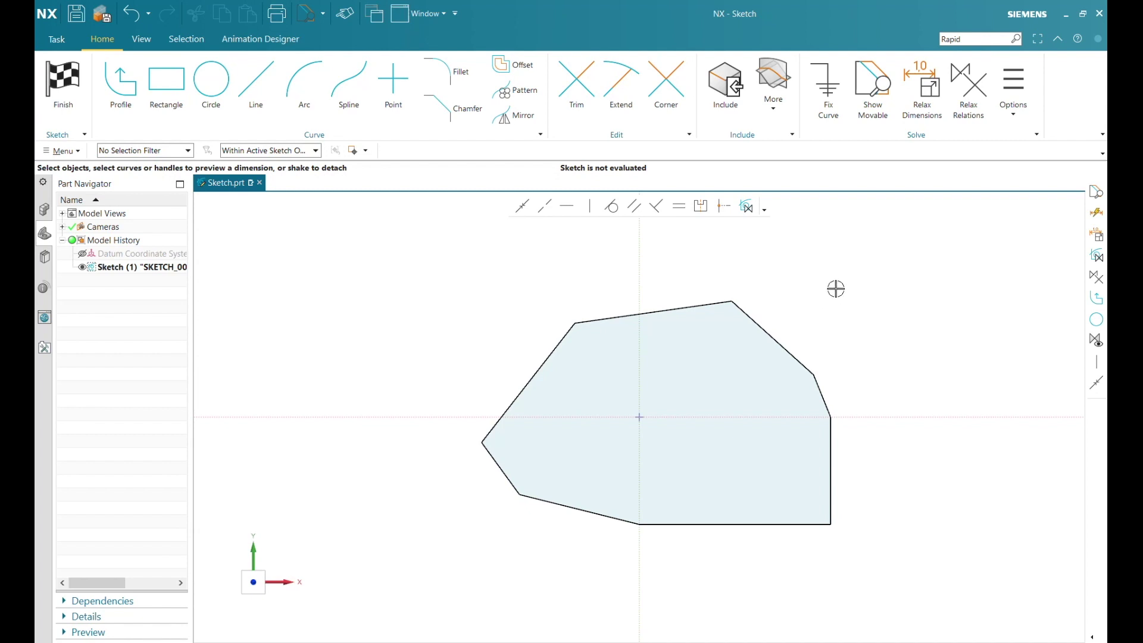
left_click(891, 121)
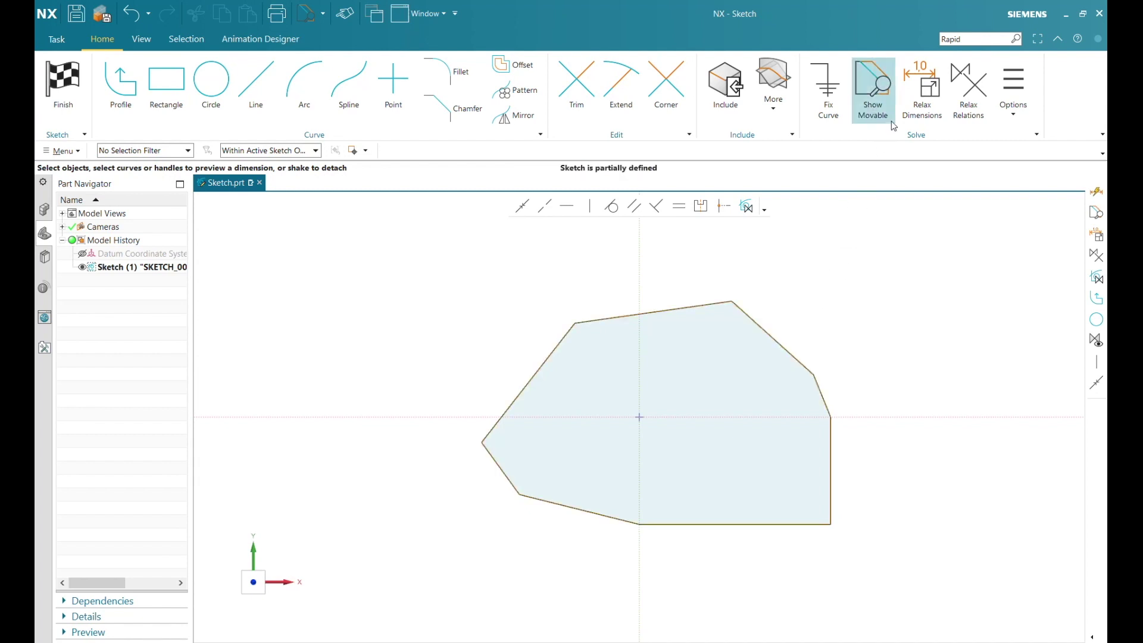
mouse_move(709, 297)
left_mouse_down()
mouse_move(698, 270)
mouse_move(706, 292)
mouse_move(743, 270)
mouse_move(756, 294)
mouse_move(732, 296)
mouse_move(729, 269)
mouse_move(730, 311)
mouse_move(736, 274)
left_mouse_up()
left_click(723, 293)
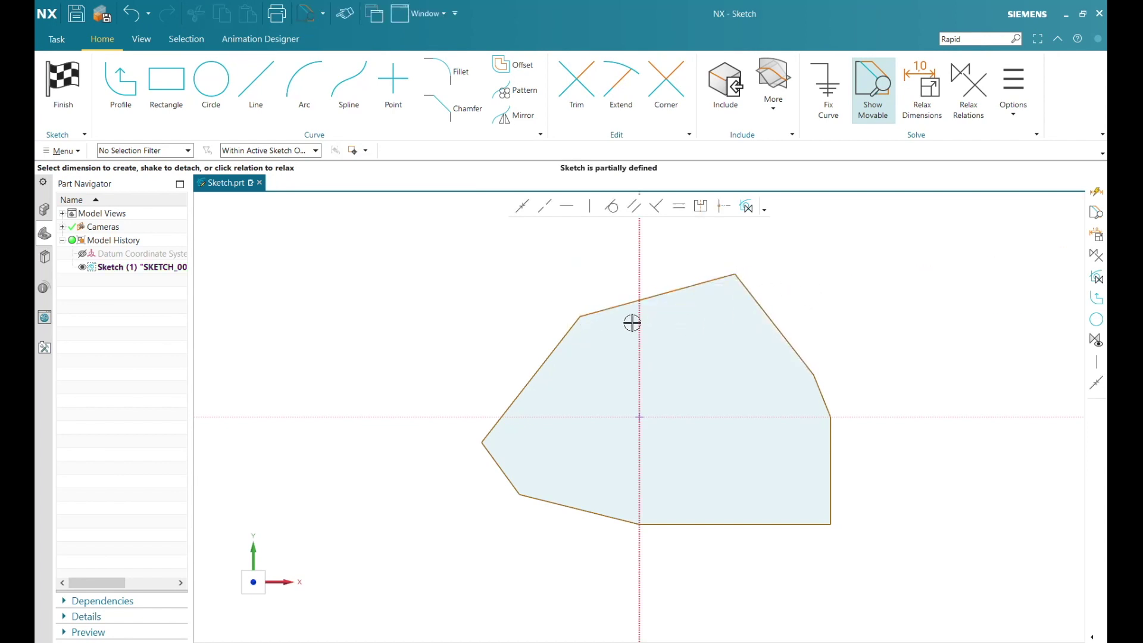
Step: Add a horizontal dimension to the profile's sloped upper line, set it to 320, and stretch it to 330
left_click(600, 312)
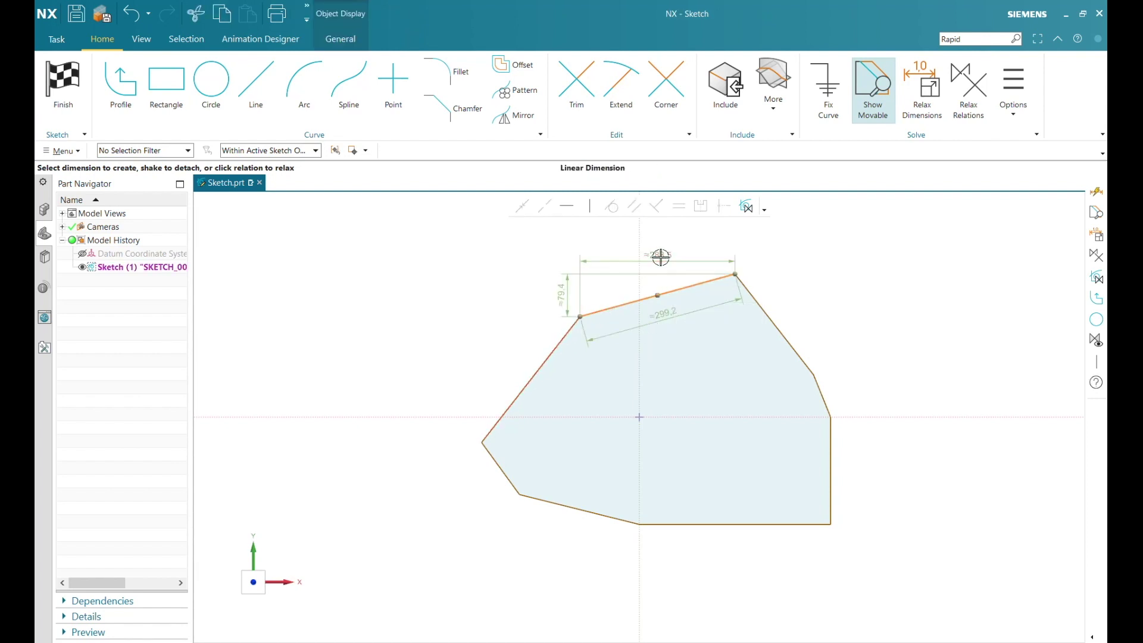
left_click(661, 257)
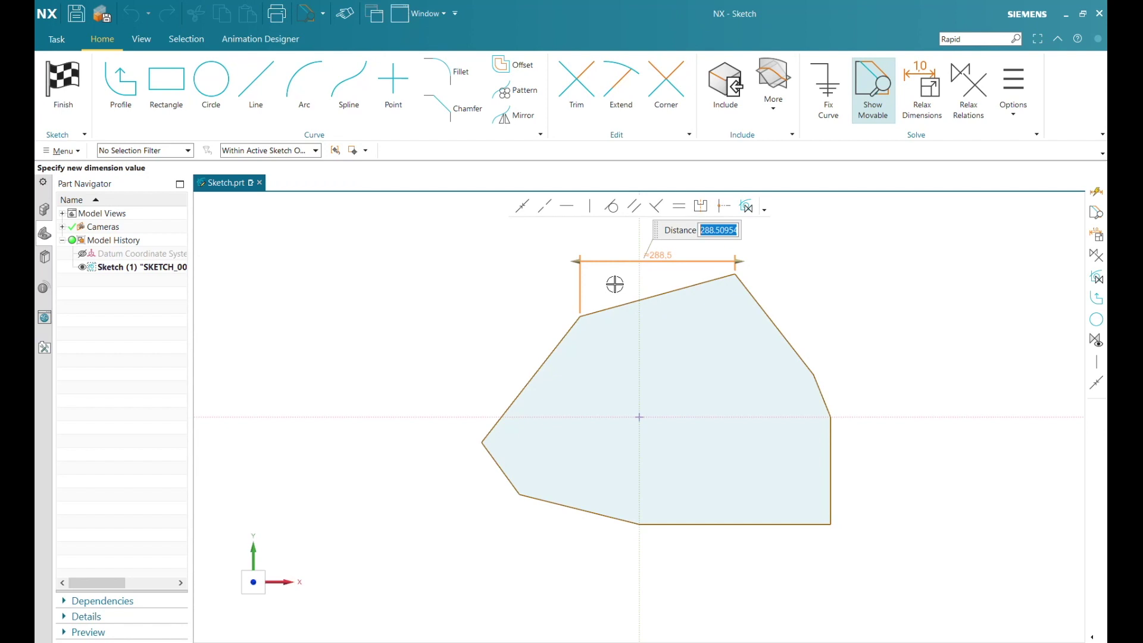
type("320")
key("Return")
left_click_drag(560, 262, 555, 260)
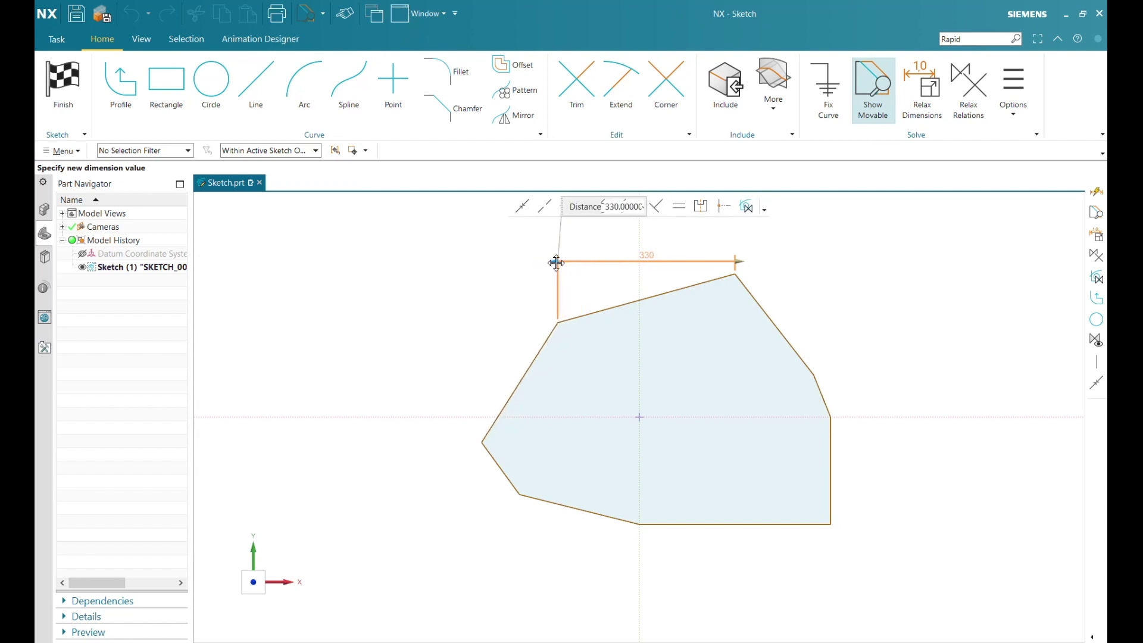
left_click(527, 282)
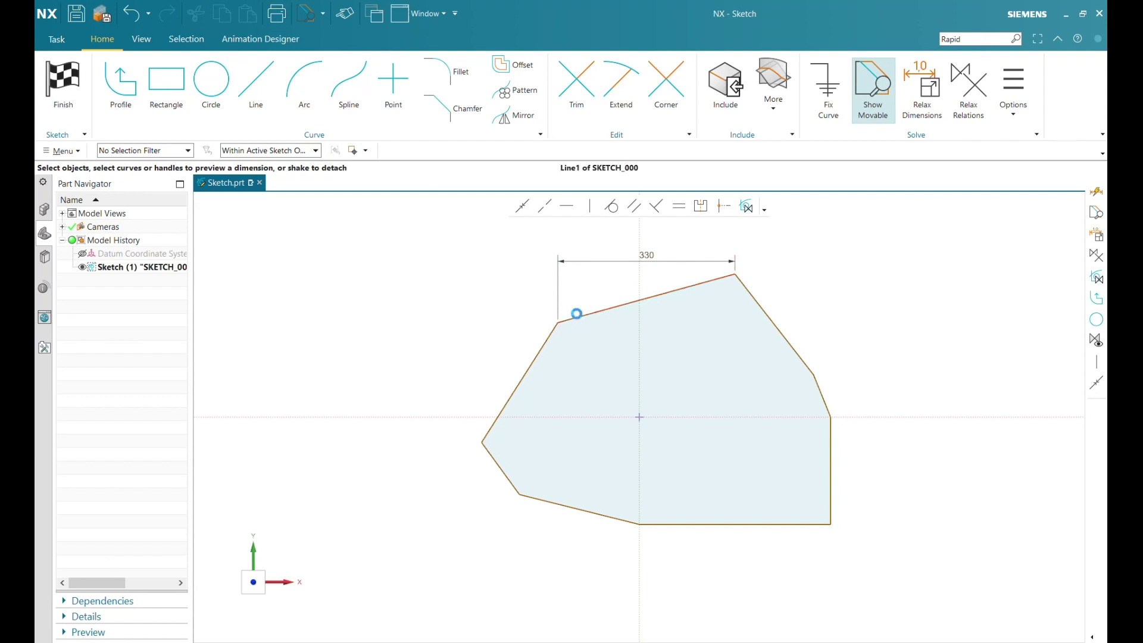
Step: Add a vertical dimension of 195 from the lower end of the profile's sloped upper line to the horizontal sketch axis
left_click(561, 321)
left_click(558, 322)
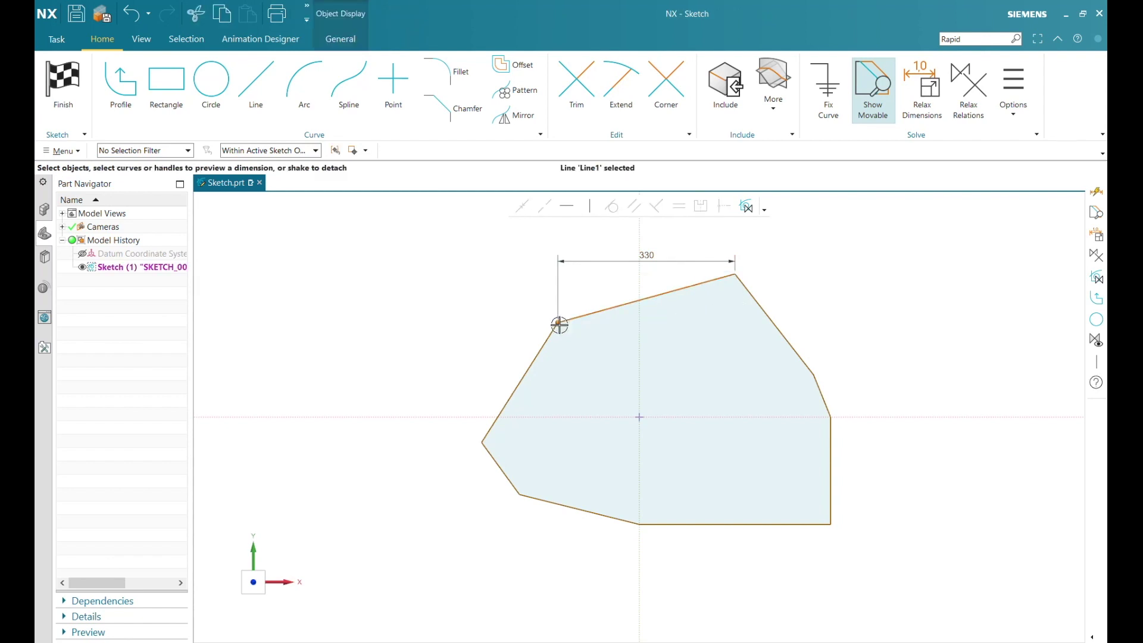
left_click(573, 410)
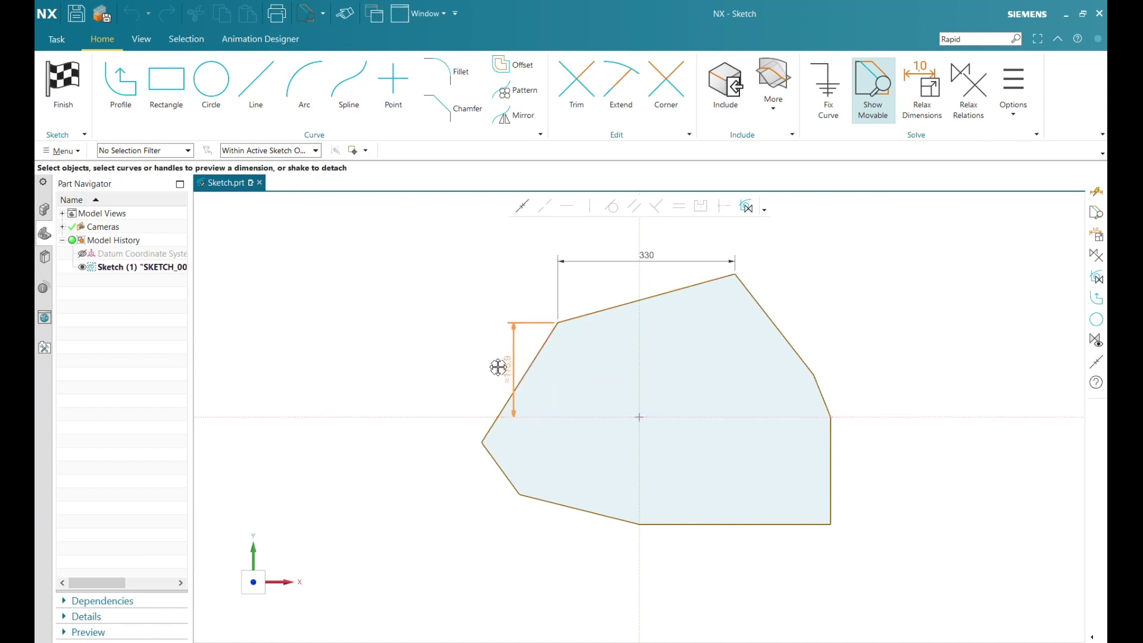
left_click(428, 369)
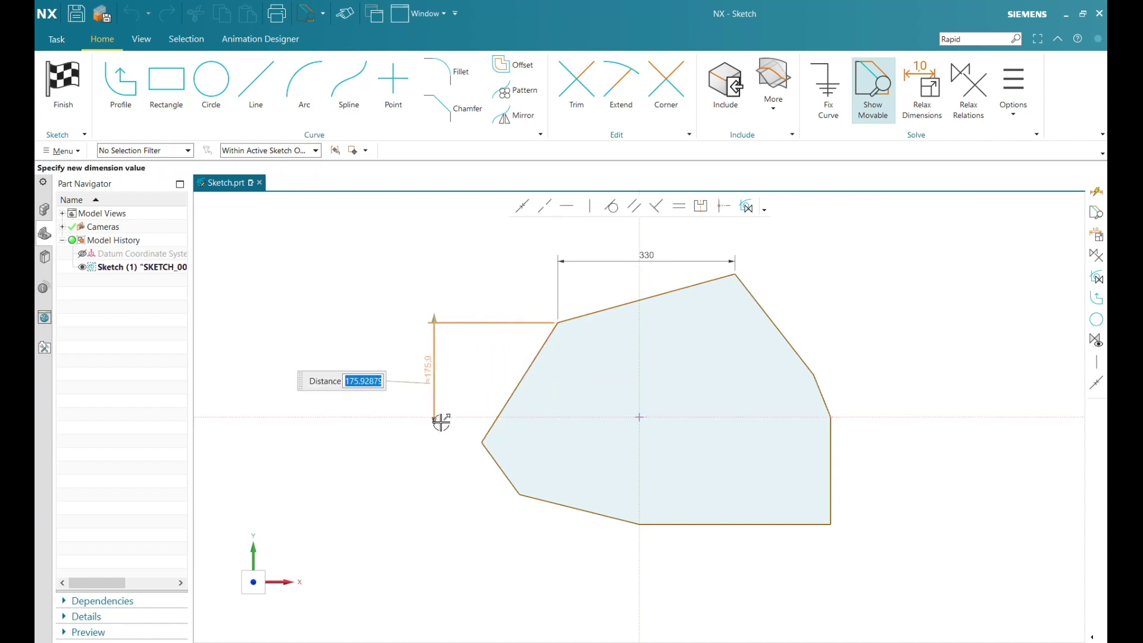
type("195")
key("Return")
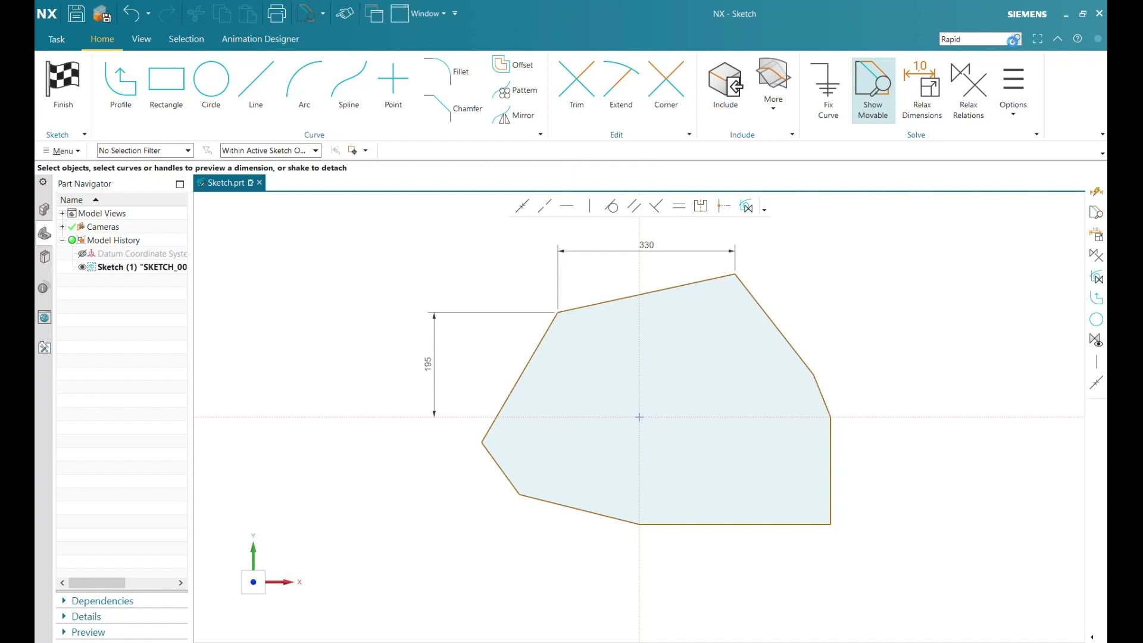
Step: Use Rapid Dimension to add a vertical dimension between the profile's topmost vertex and the horizontal sketch axis, placed outside the profile
left_click(1015, 39)
mouse_move(481, 259)
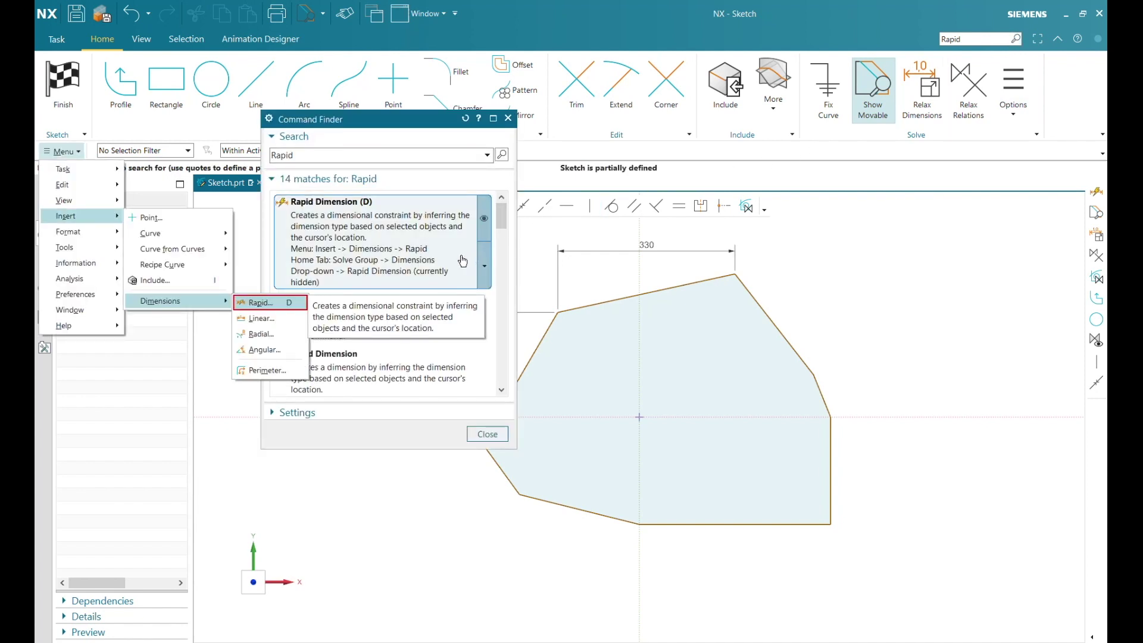
left_click(463, 260)
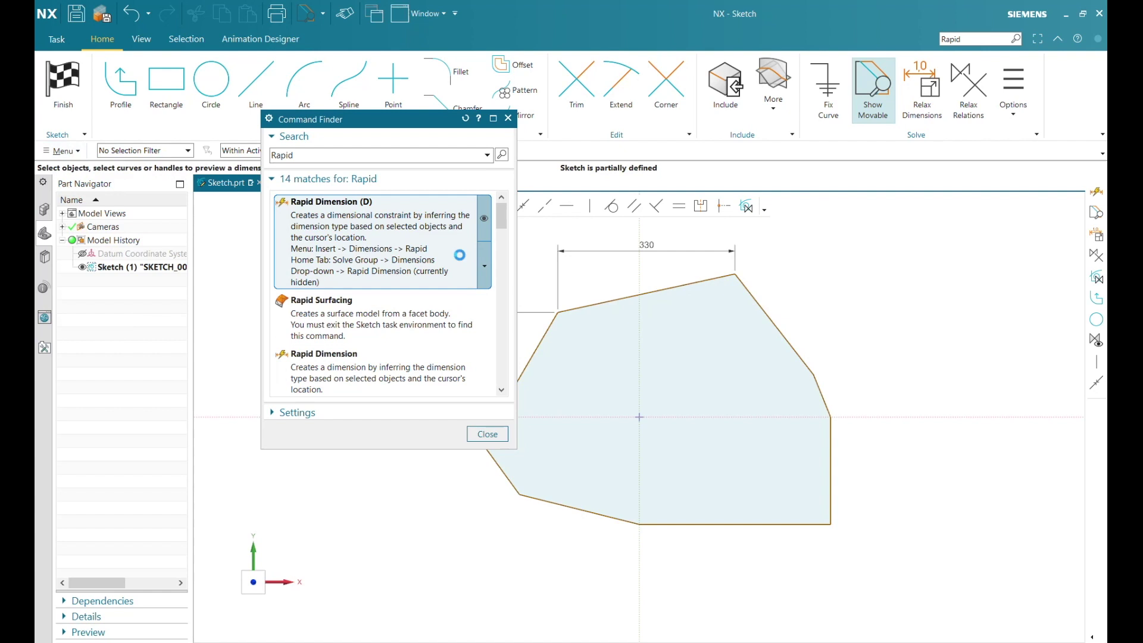
left_click(508, 119)
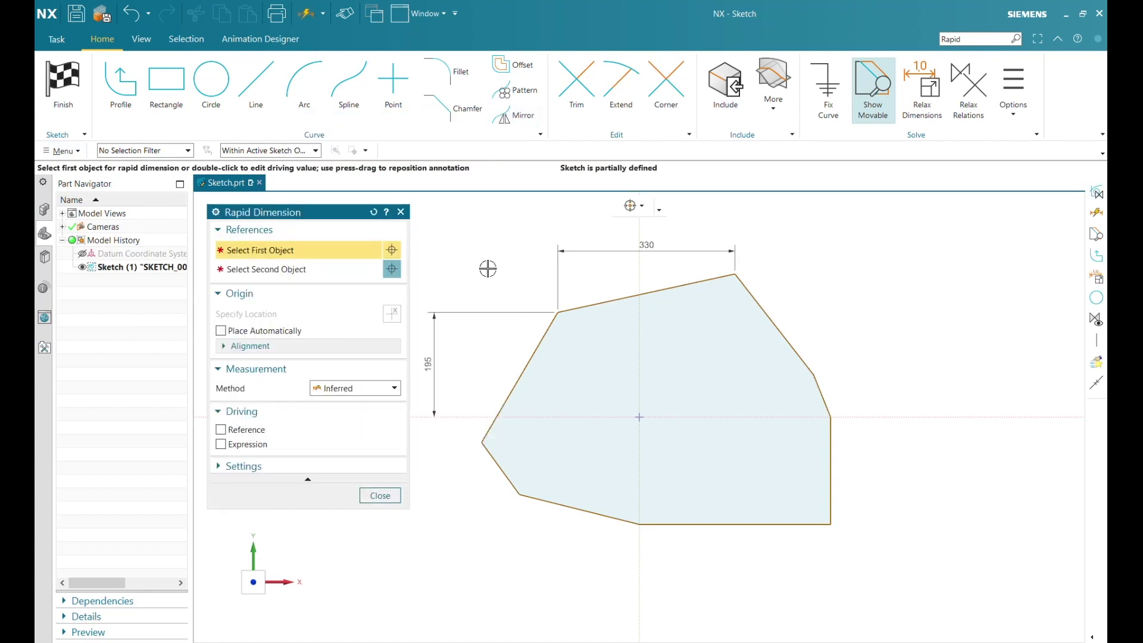
left_click(736, 274)
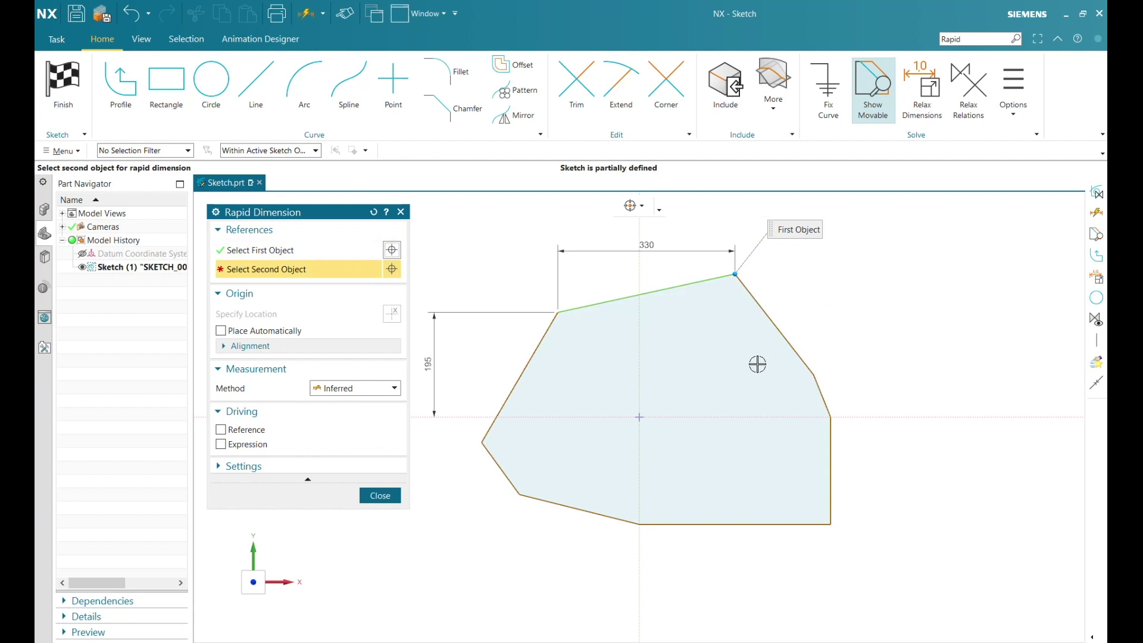
left_click(761, 415)
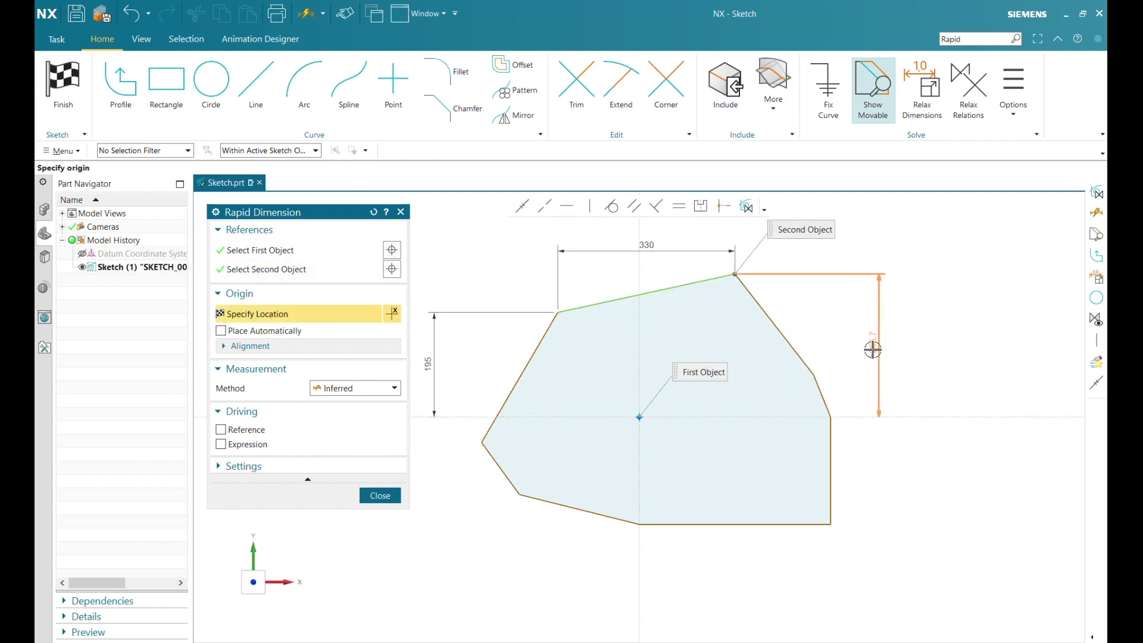
left_click(874, 344)
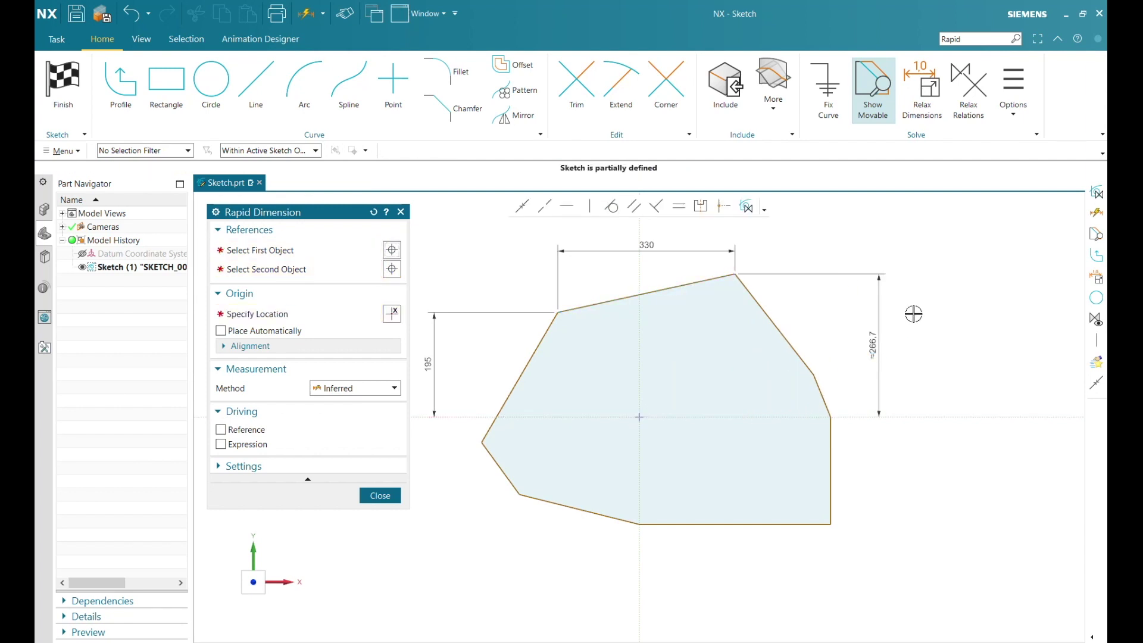
Step: Add a horizontal rapid dimension between the vertical sketch axis and the topmost vertex, placed below the profile
left_click(735, 274)
left_click(644, 357)
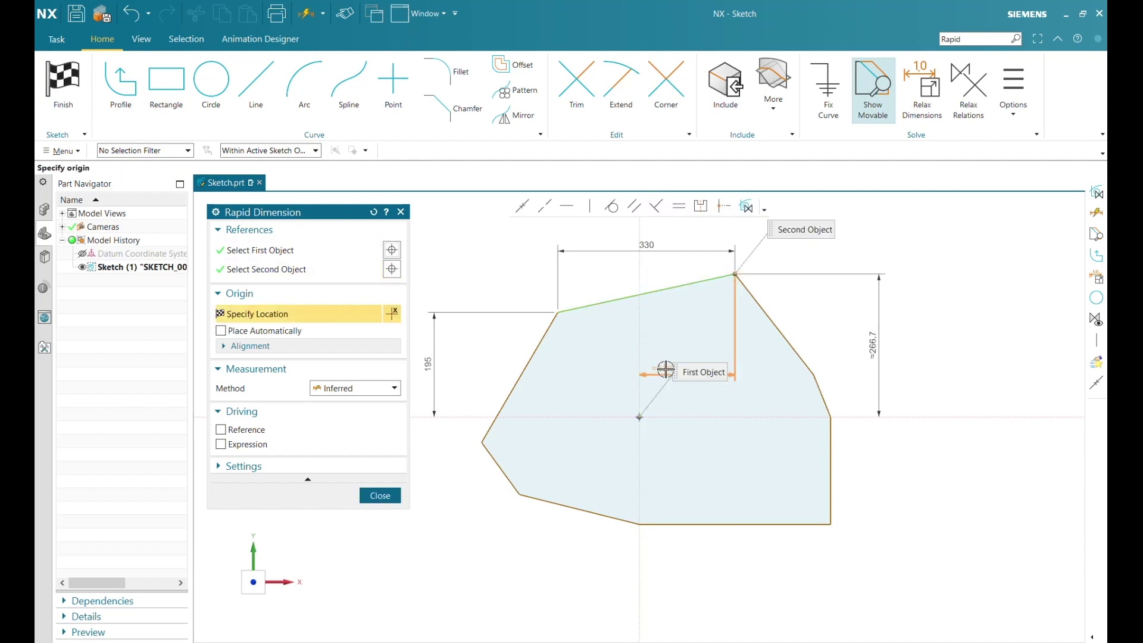
left_click(688, 551)
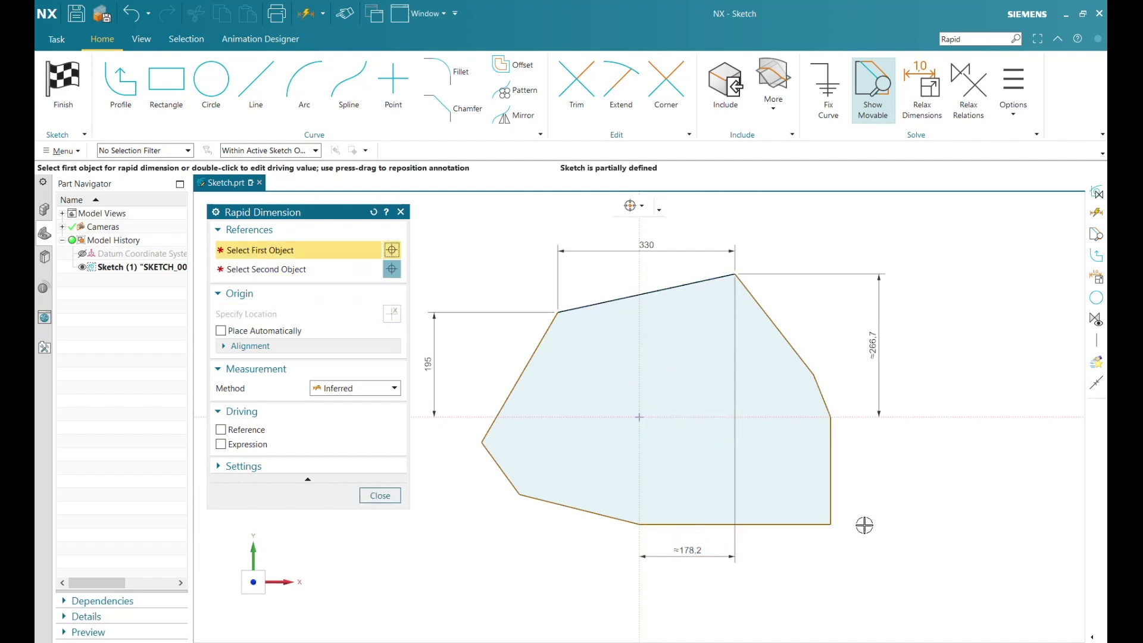
left_click(394, 499)
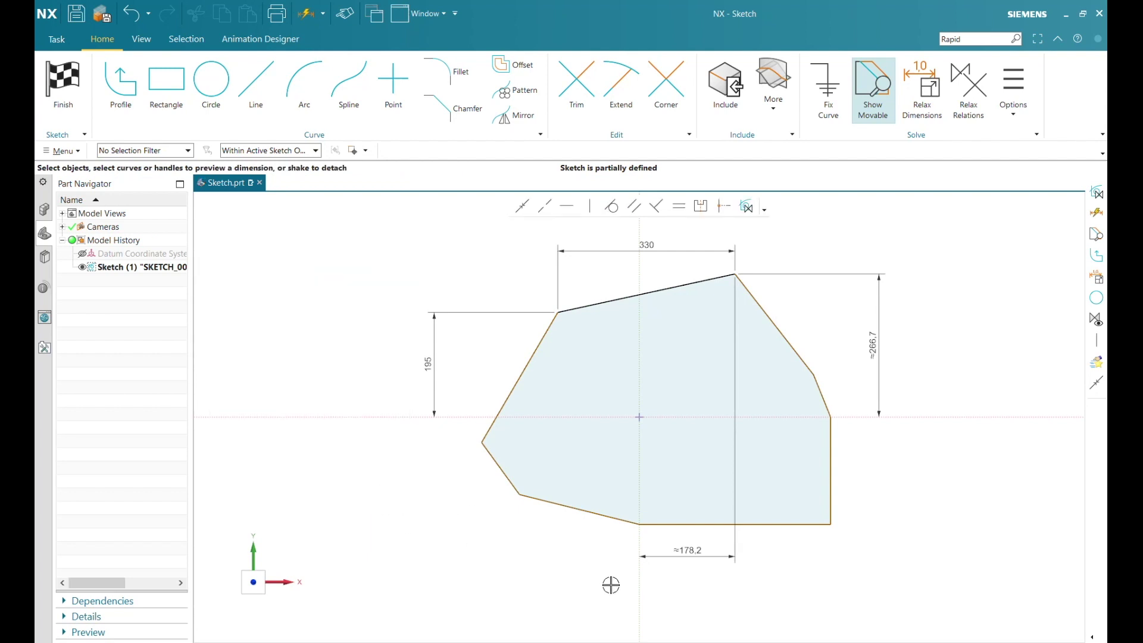
Step: Set the horizontal dimension below the profile to 180 and add an expression to it
double_click(692, 555)
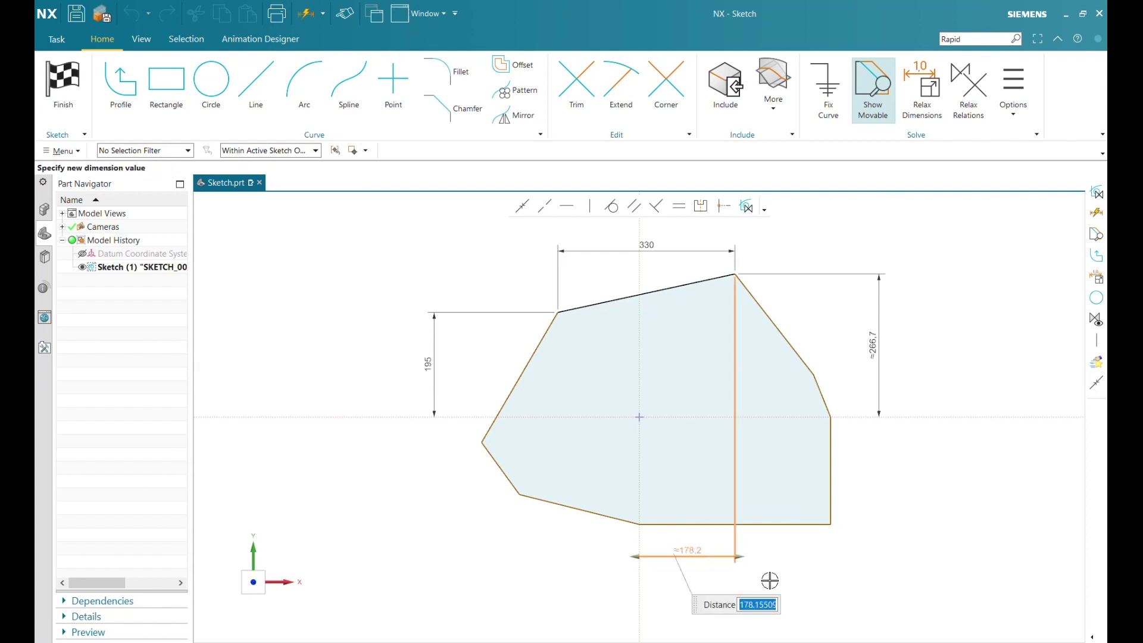
type("180")
key("Return")
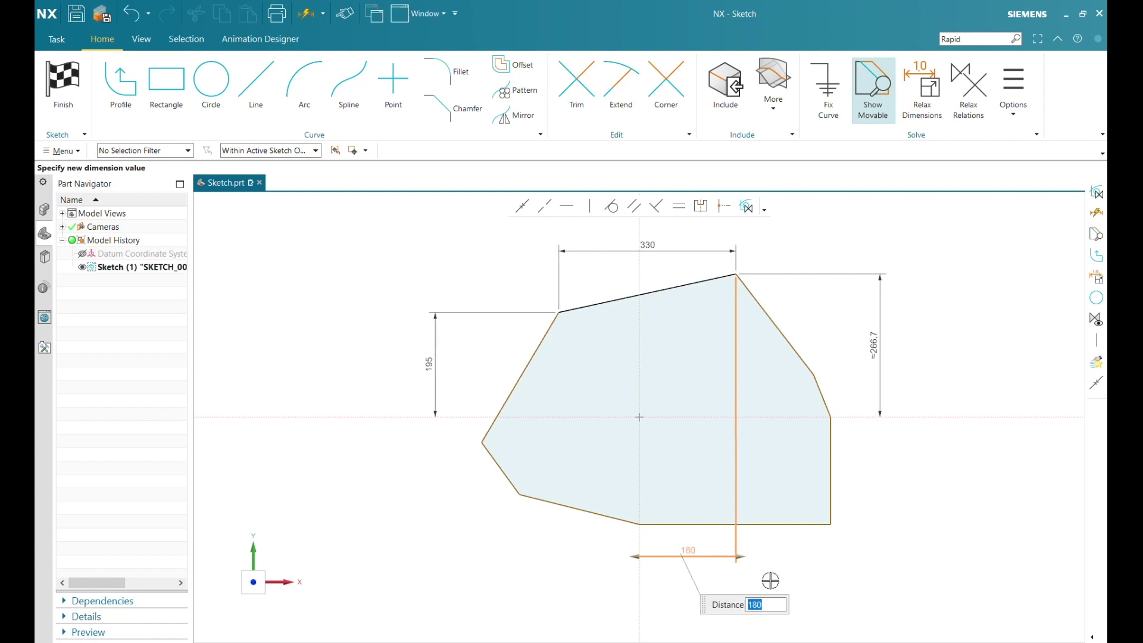
left_click(816, 579)
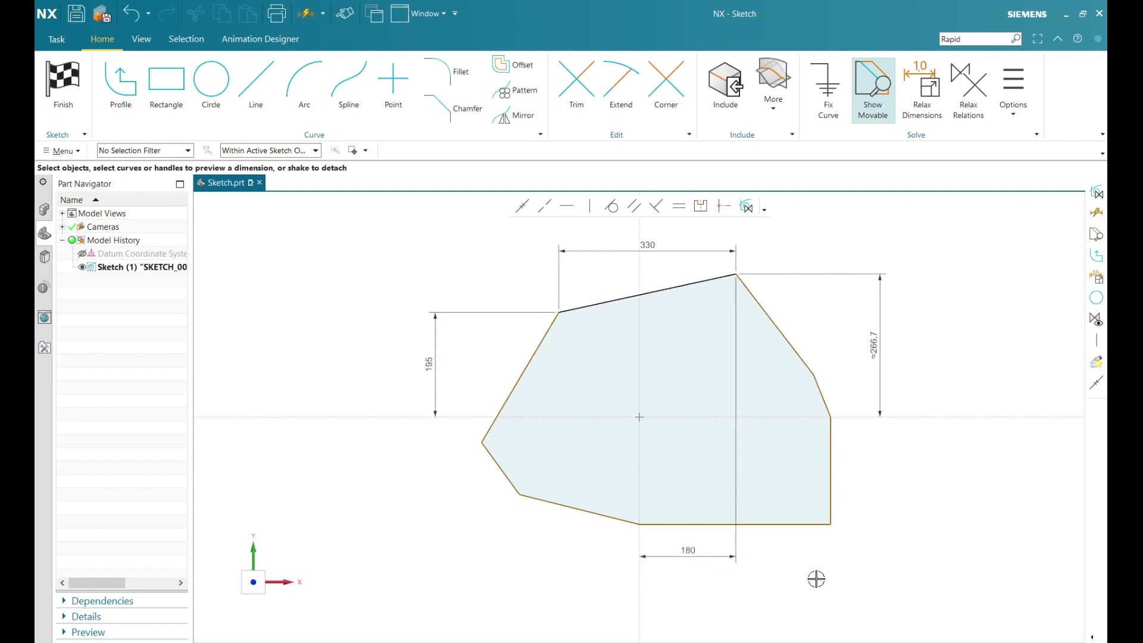
right_click(690, 556)
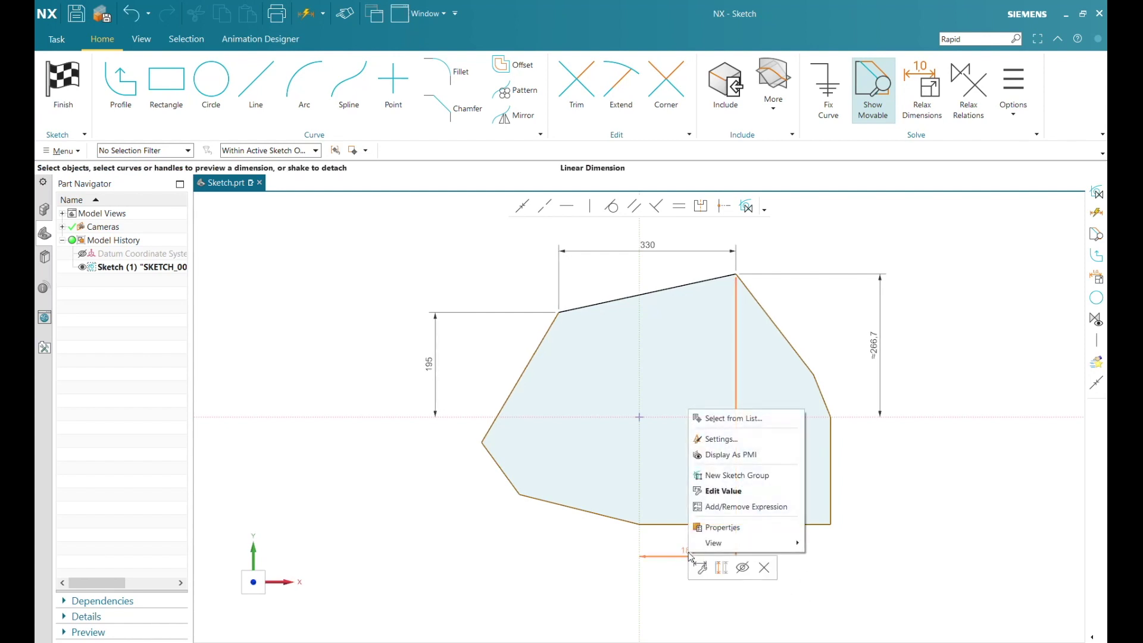
left_click(792, 508)
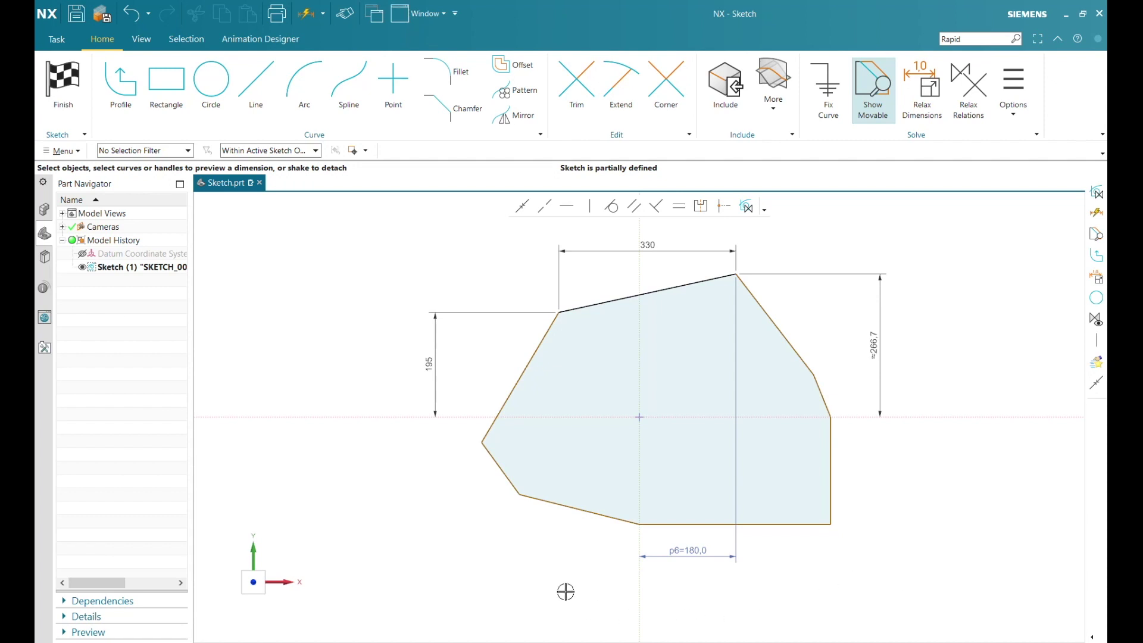
Step: Relax the vertical relation of the profile's right-hand line and stretch its lower endpoint outward to the right
left_click(830, 506)
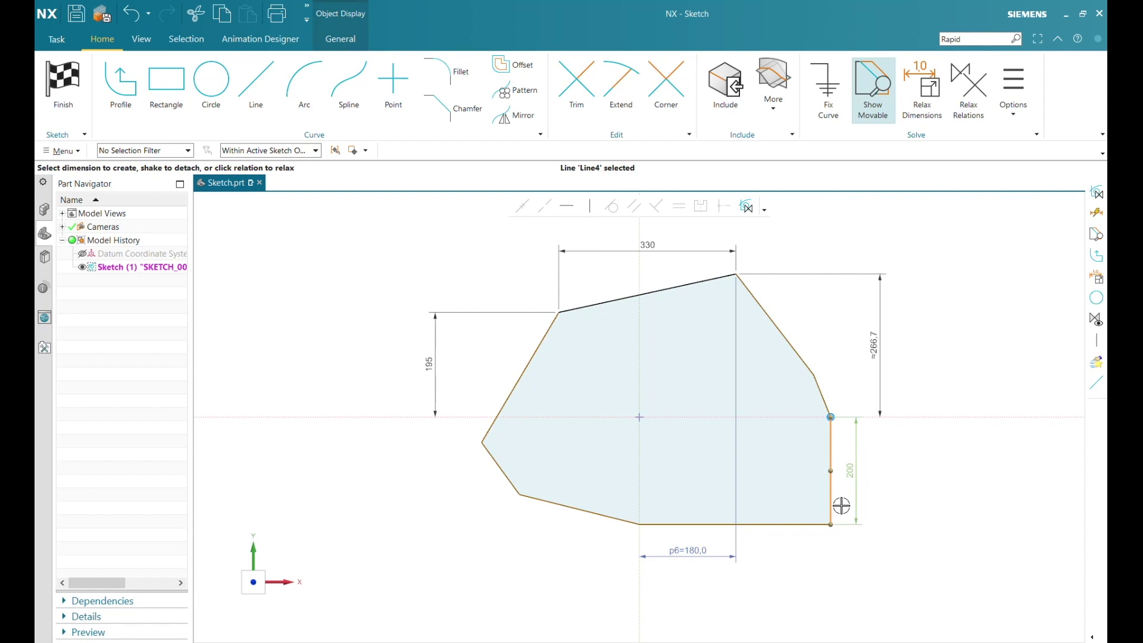
left_click(837, 523)
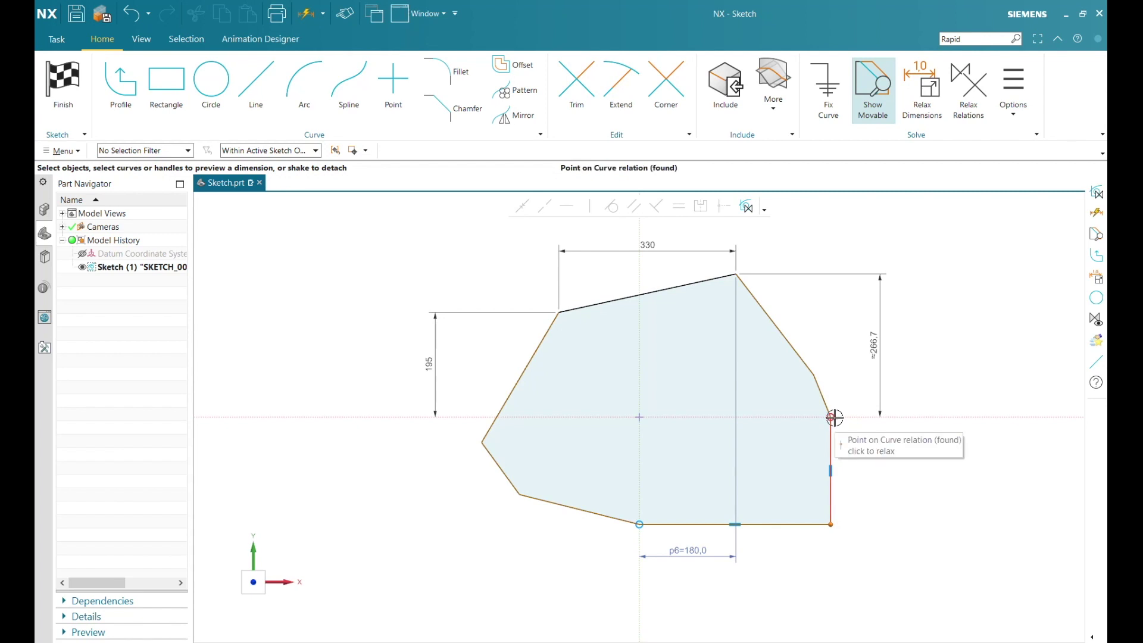
left_click(833, 470)
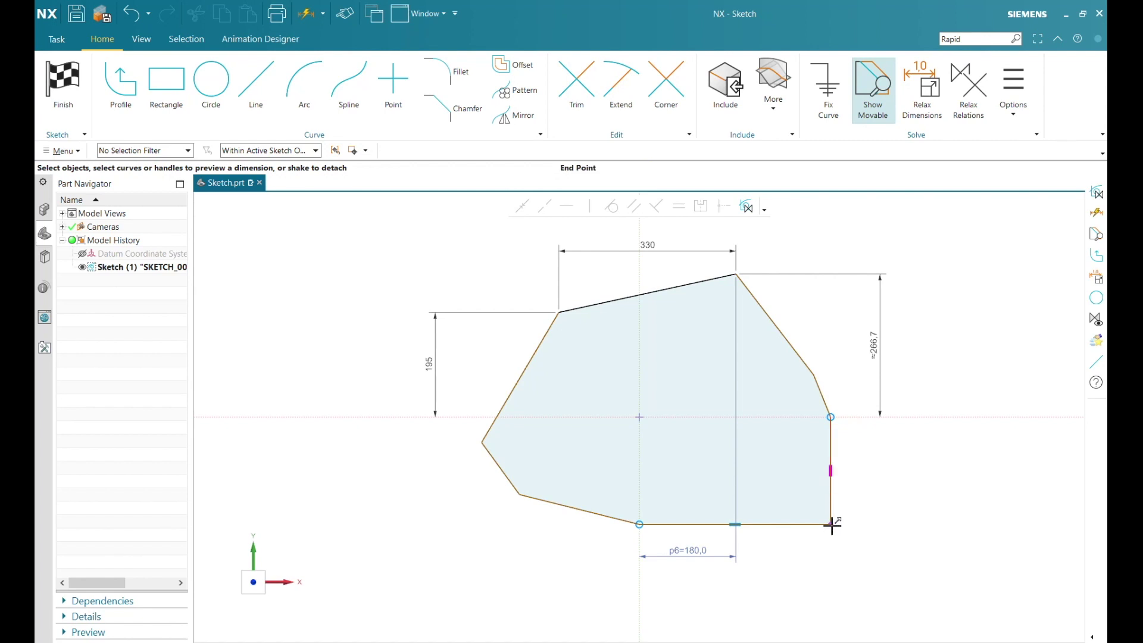
left_click_drag(831, 524, 881, 527)
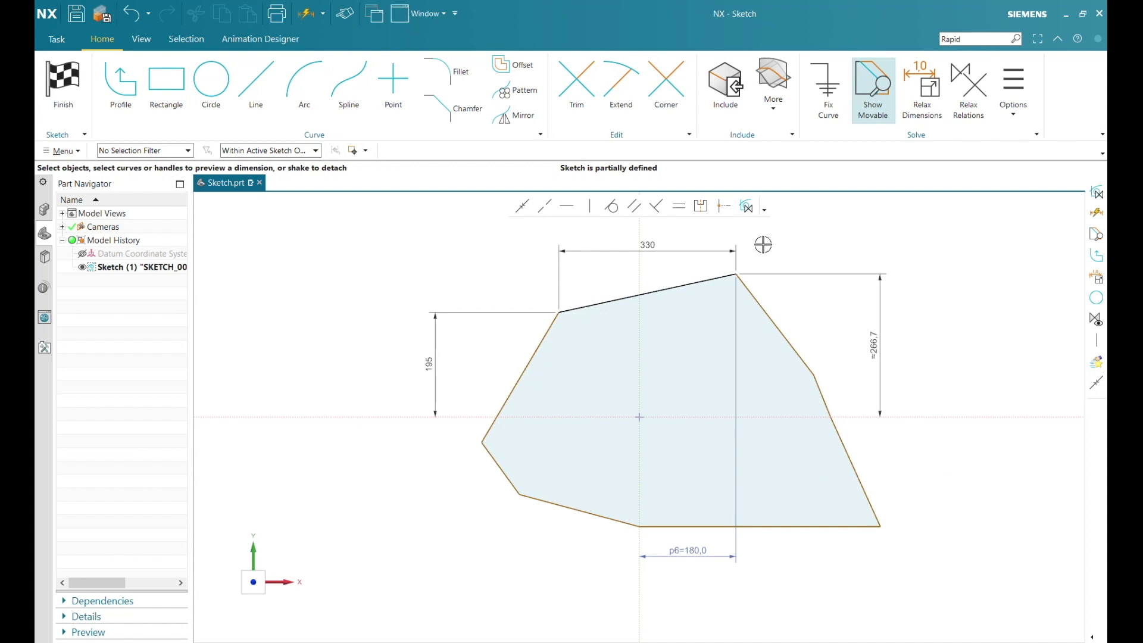
Step: Turn on Create Persistent Relations and make the profile's sloped lower-right line vertical
left_click(751, 211)
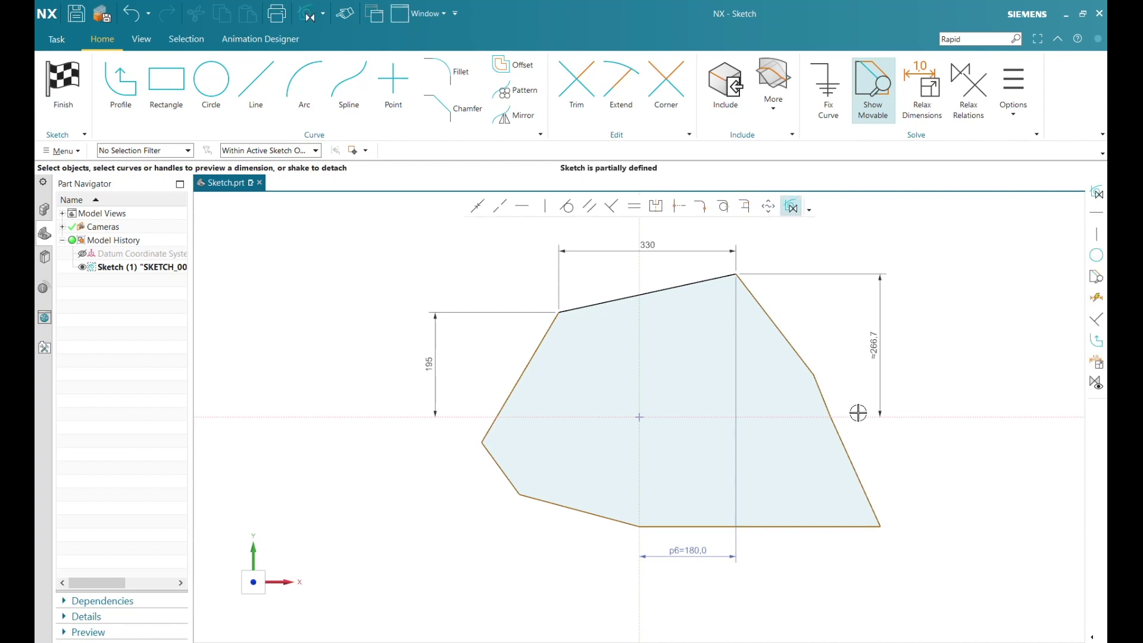
left_click(859, 472)
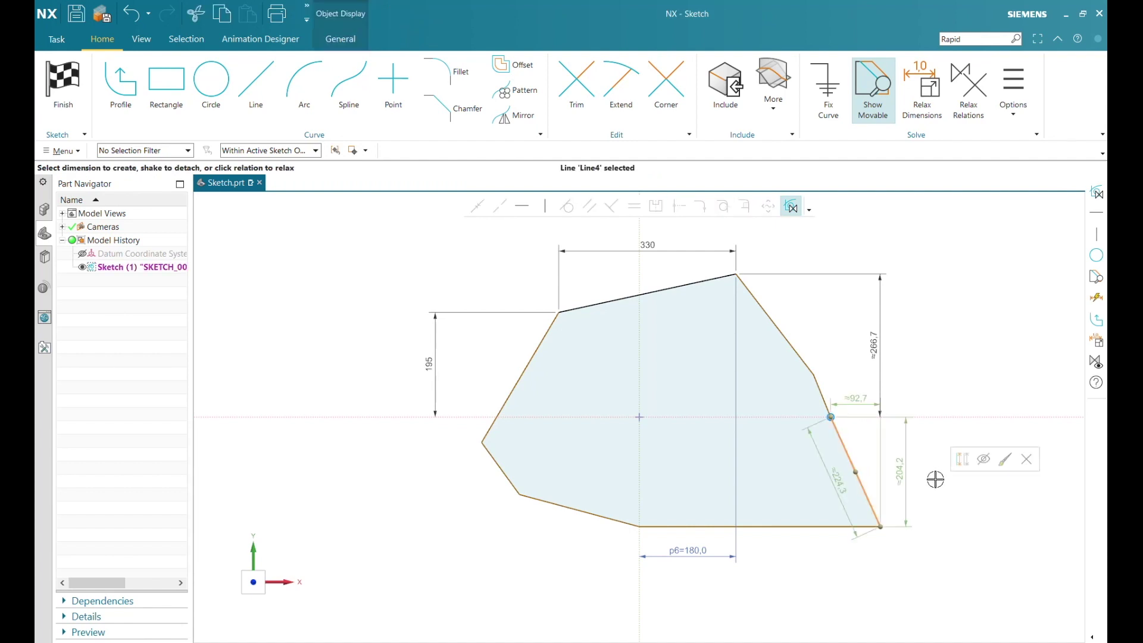
left_click(545, 206)
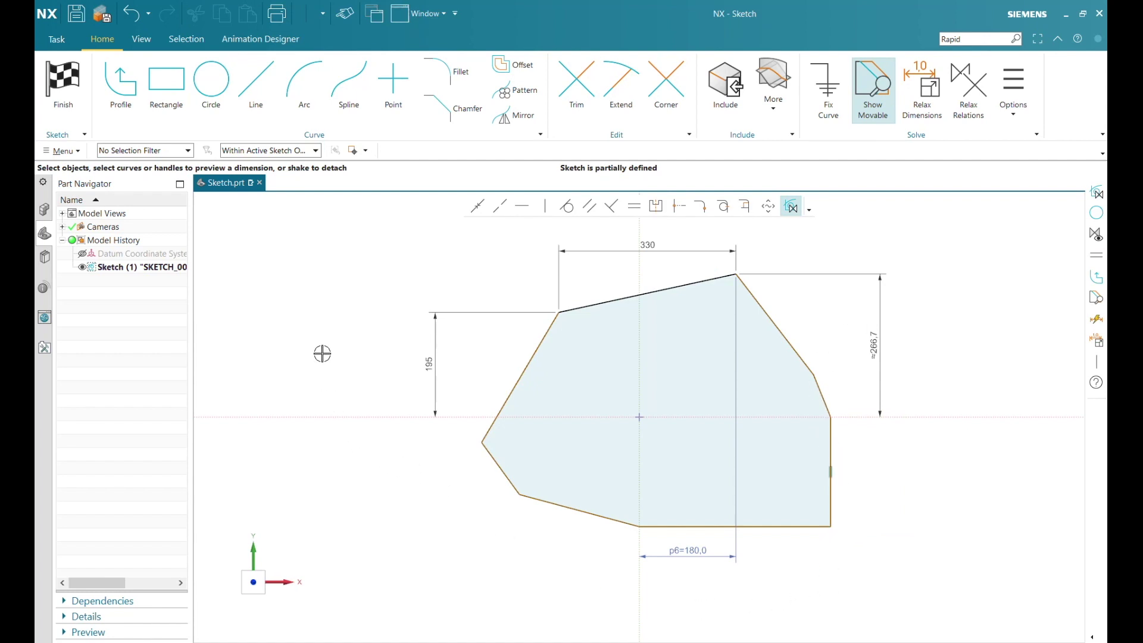
Step: Draw two concentric circles centred on the horizontal axis about 86 left of the origin, the outer one about 97 in diameter
left_click(212, 86)
left_click(593, 417)
left_click(594, 398)
scroll(592, 416, "up", 5)
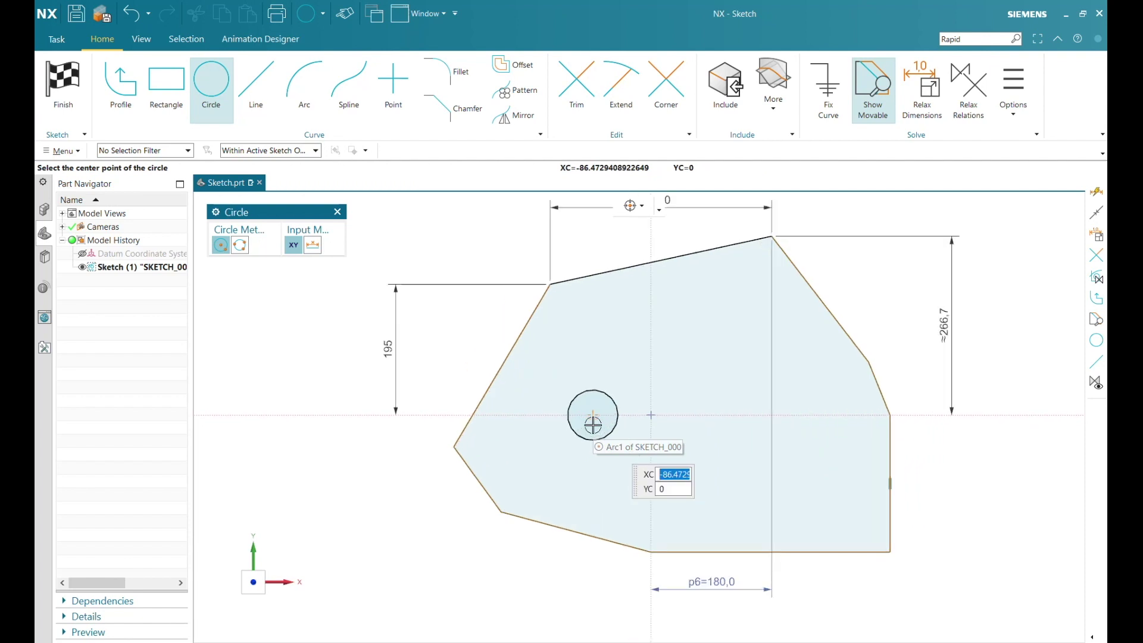
scroll(590, 416, "up", 1)
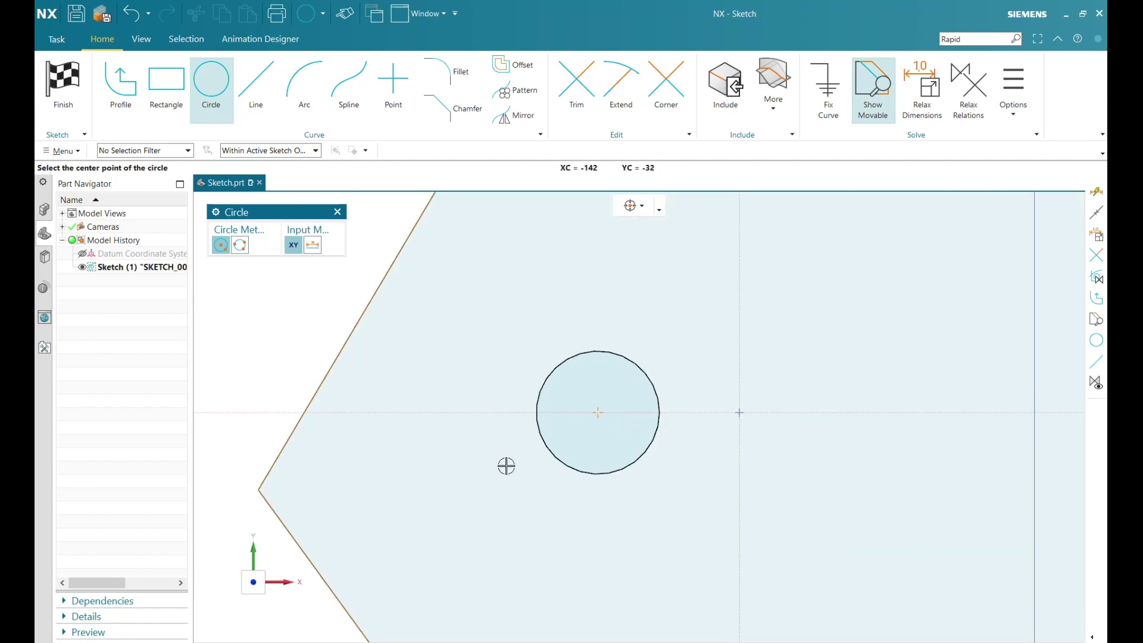
left_click(597, 411)
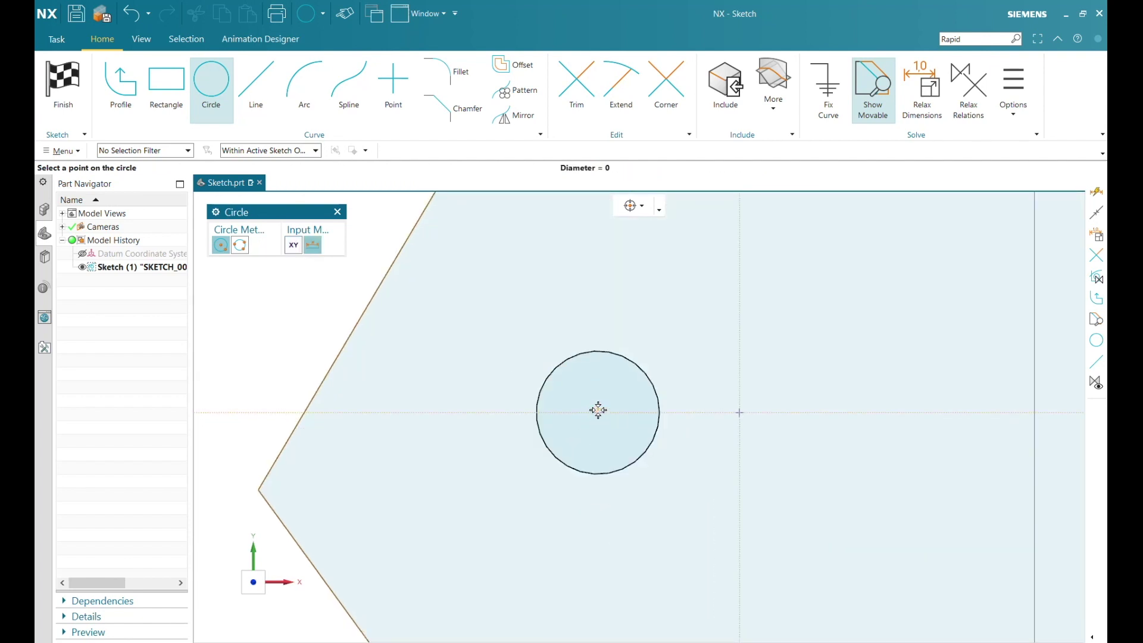
left_click(630, 340)
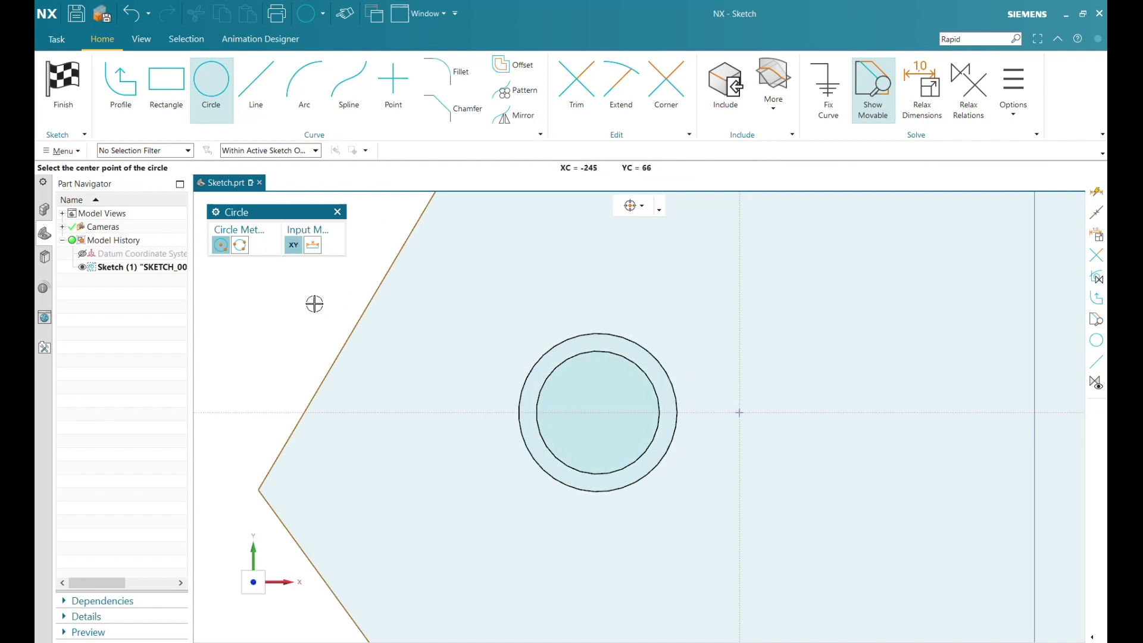
key("Escape")
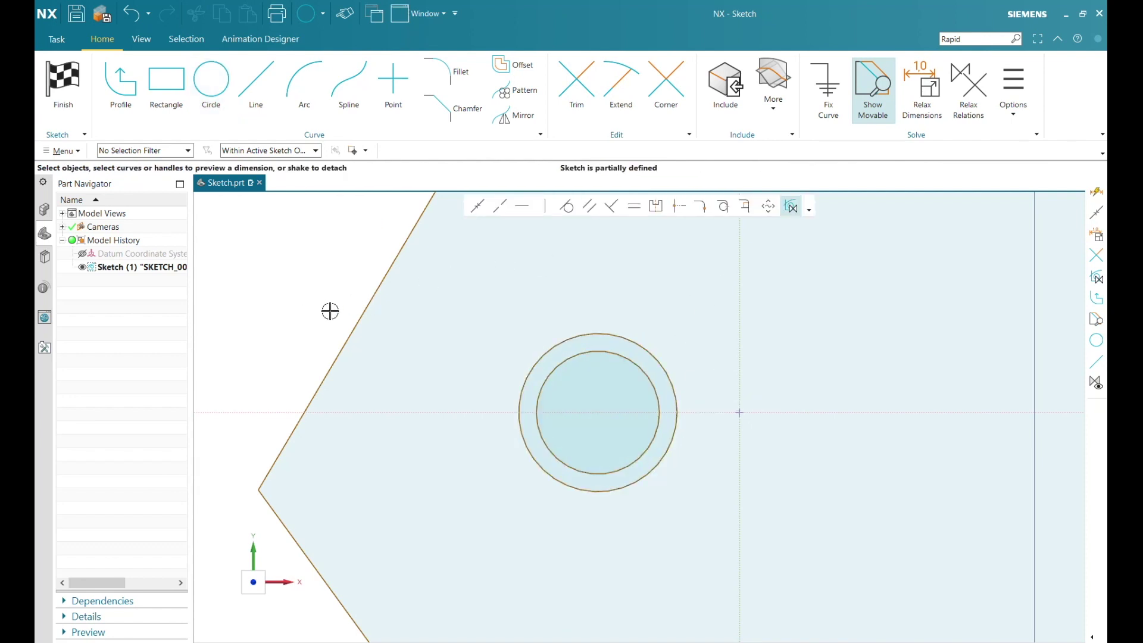
Step: Enlarge both circles by stretching the outer one to about 153 in diameter, and relax their offset relation to enlarge the outer one alone
left_click(602, 331)
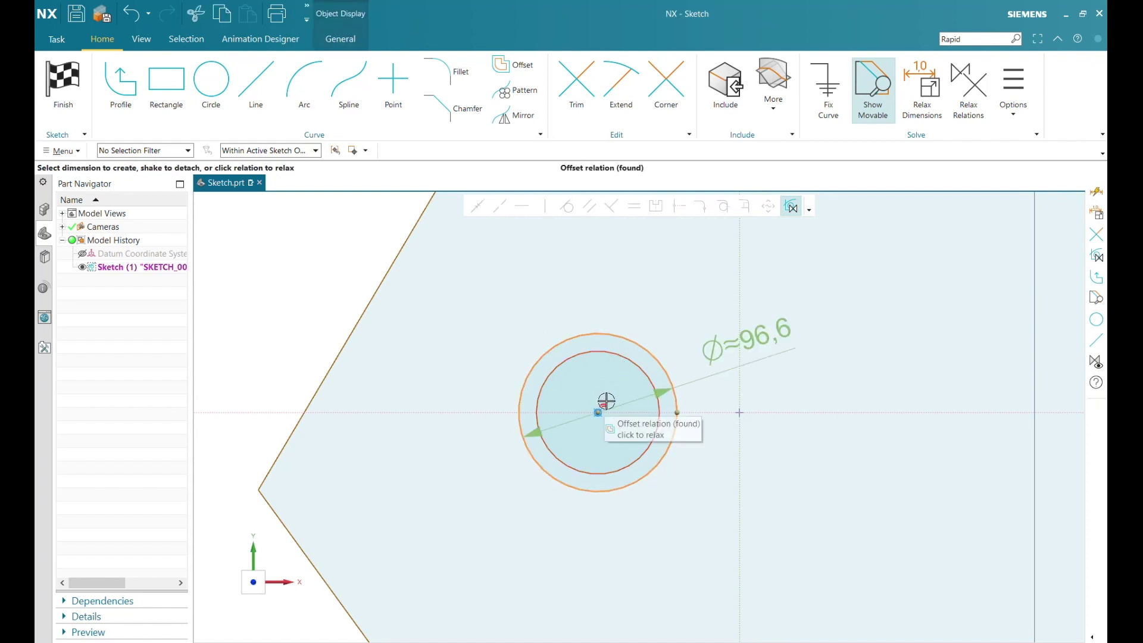
left_click_drag(677, 411, 726, 411)
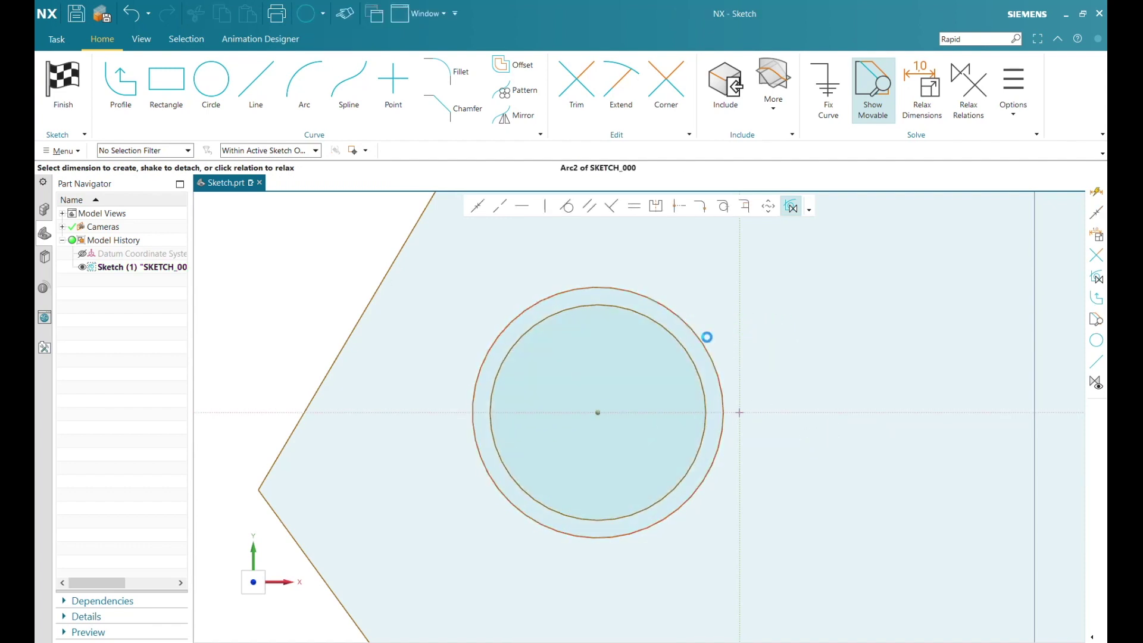
left_click(709, 335)
left_click(604, 401)
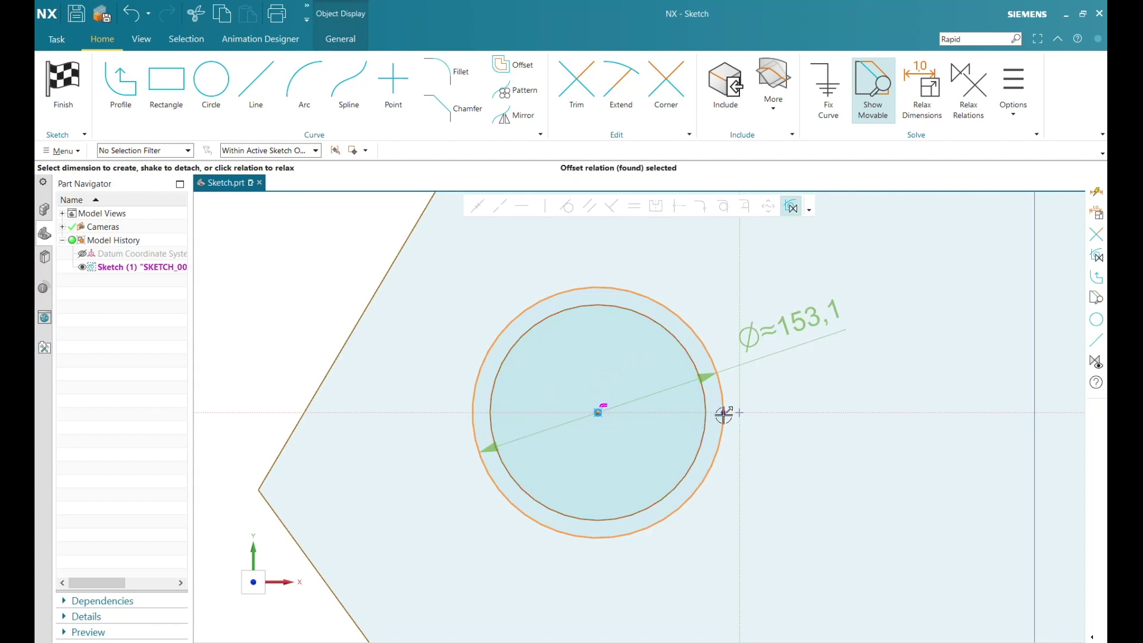
left_click_drag(725, 412, 790, 417)
scroll(459, 426, "down", 5)
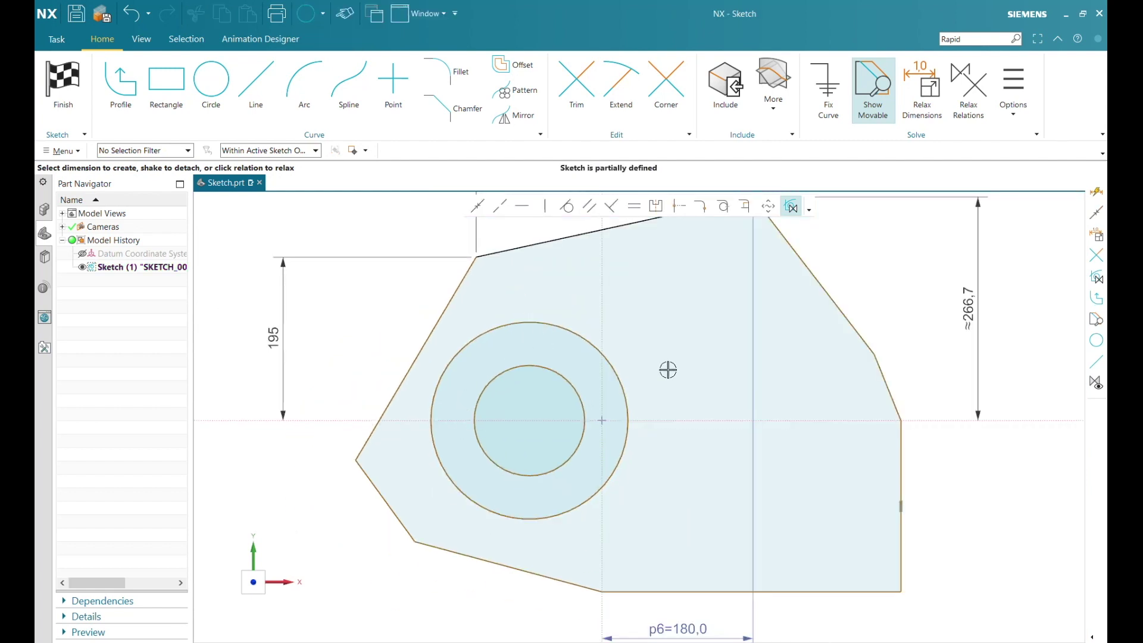
Step: Detach the outer circle from the inner circle's center and move it outside the profile, to its lower left
scroll(668, 370, "down", 3)
left_click(634, 364)
left_click_drag(579, 403, 377, 521)
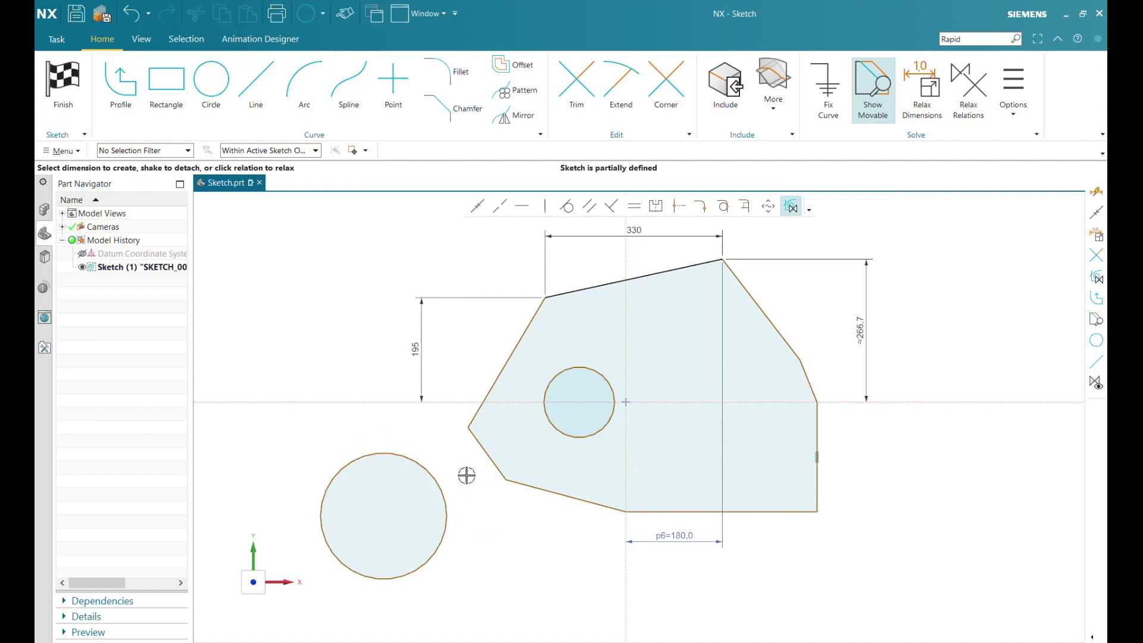
Step: Detach the short lower-left line from the profile, and reconnect both its ends to the neighbouring lines' open endpoints to close the profile
mouse_move(492, 467)
left_mouse_down()
mouse_move(467, 488)
mouse_move(488, 470)
mouse_move(480, 508)
mouse_move(496, 512)
left_mouse_up()
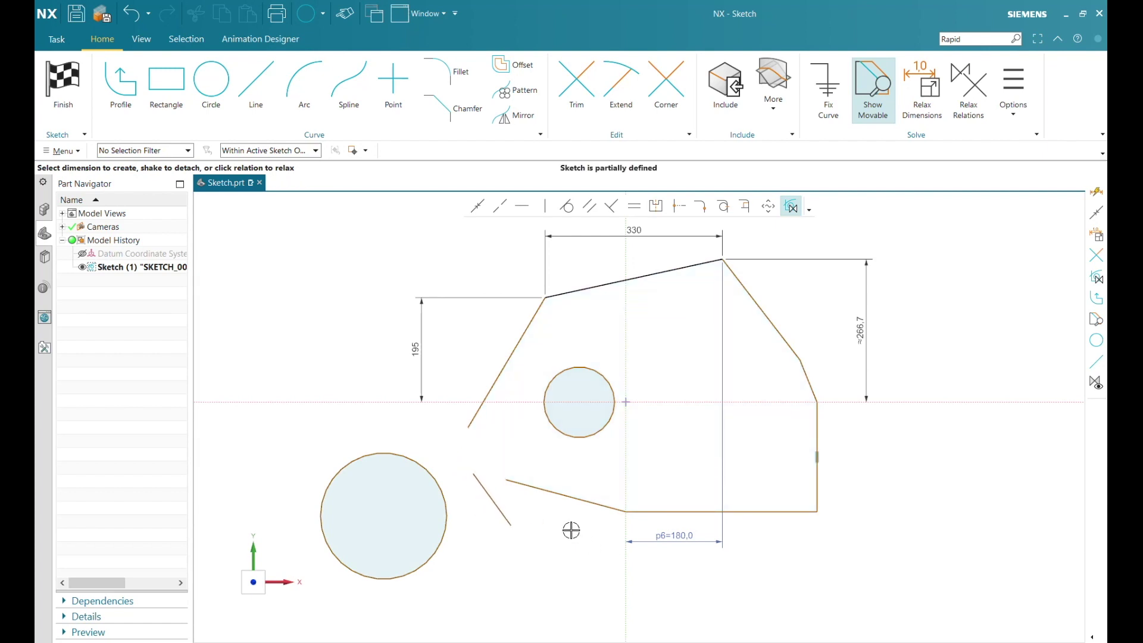
left_click(495, 502)
left_click_drag(473, 473, 469, 428)
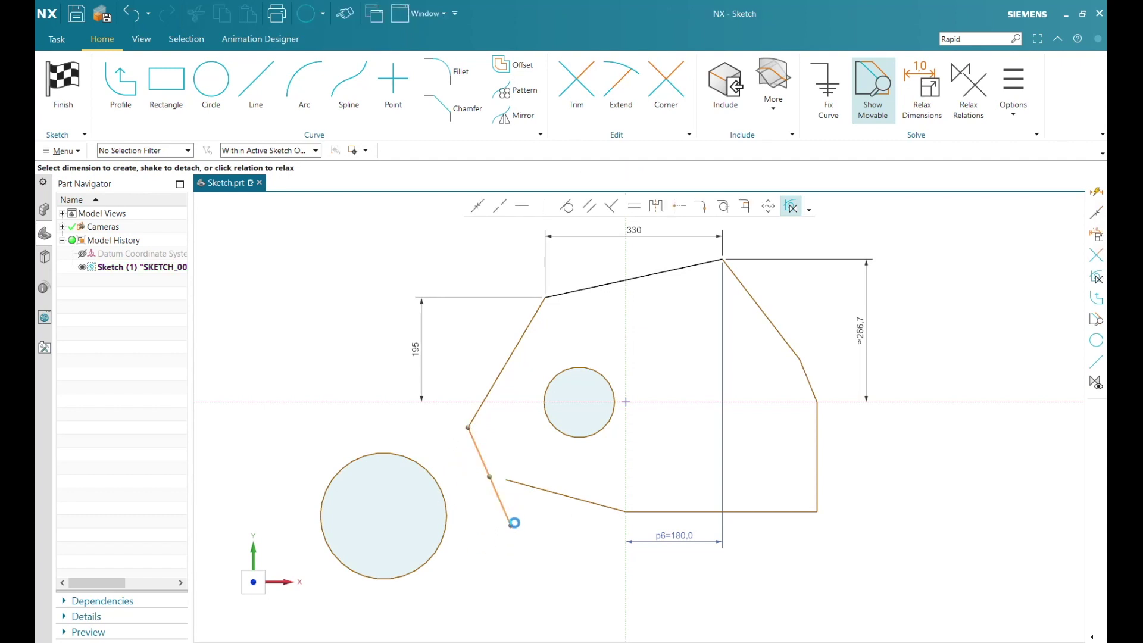
left_click_drag(512, 521, 506, 483)
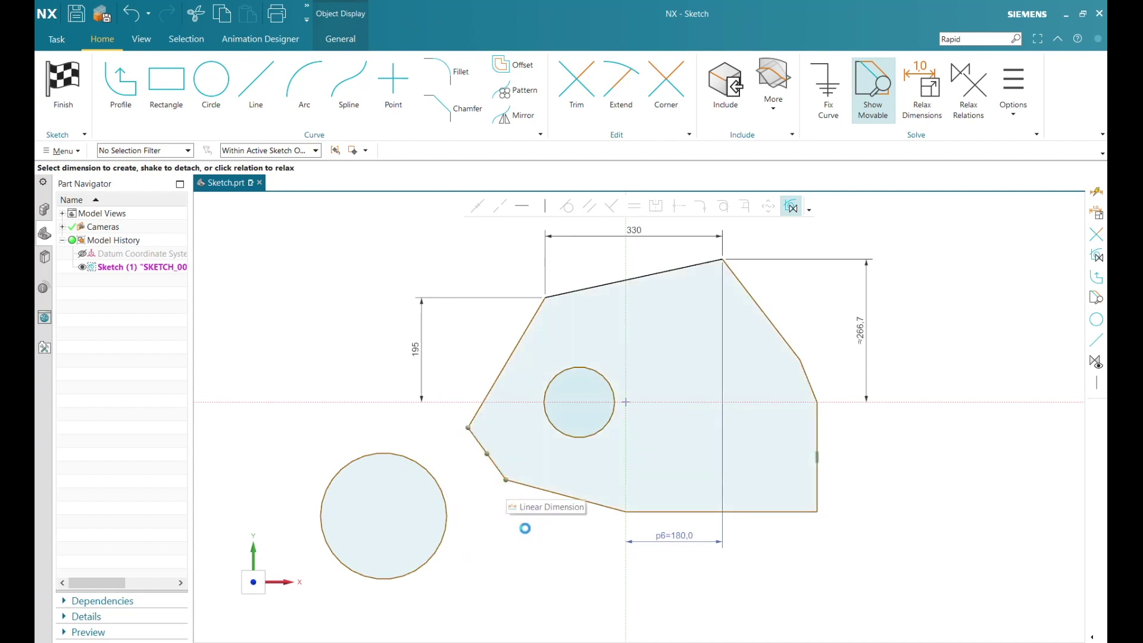
Step: Delete the large circle outside the profile and finish the sketch
left_click(452, 499)
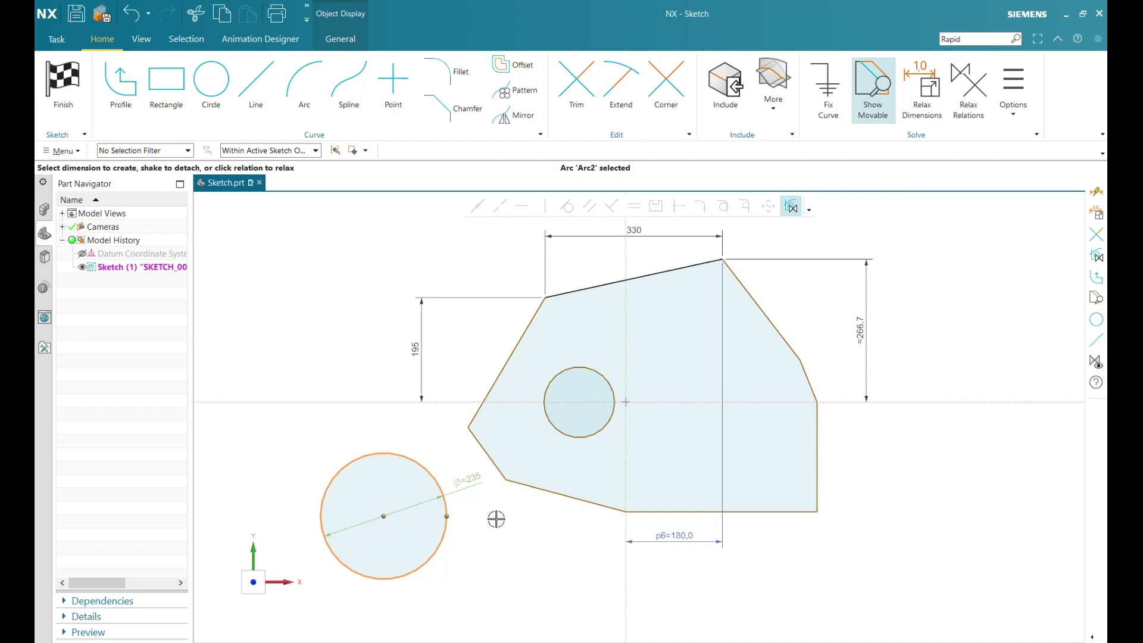
key("Delete")
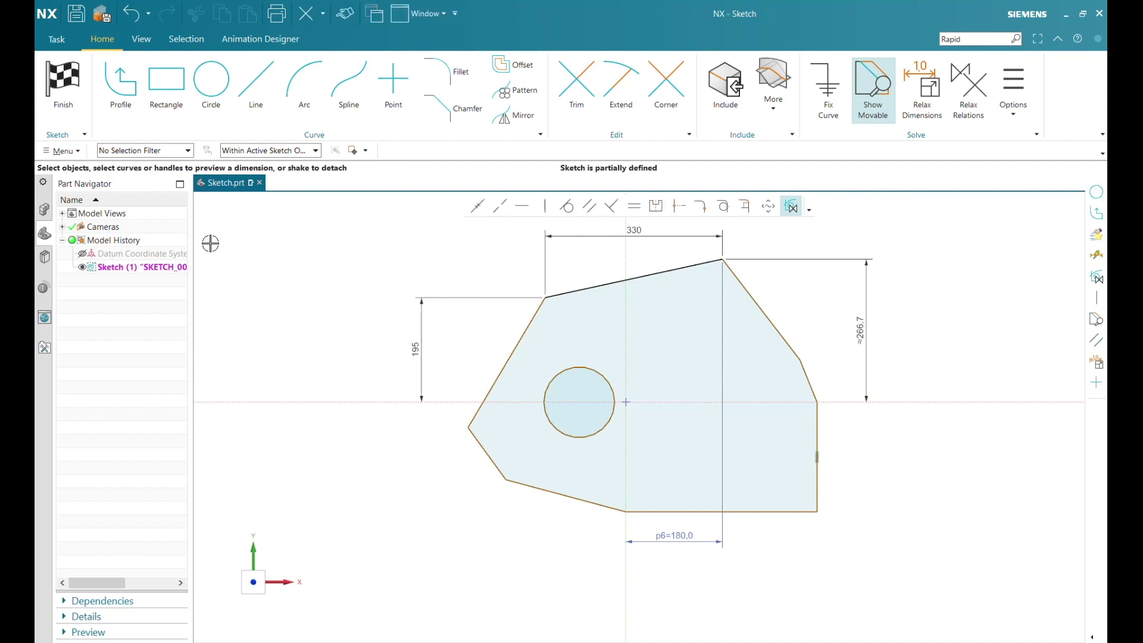
left_click(63, 86)
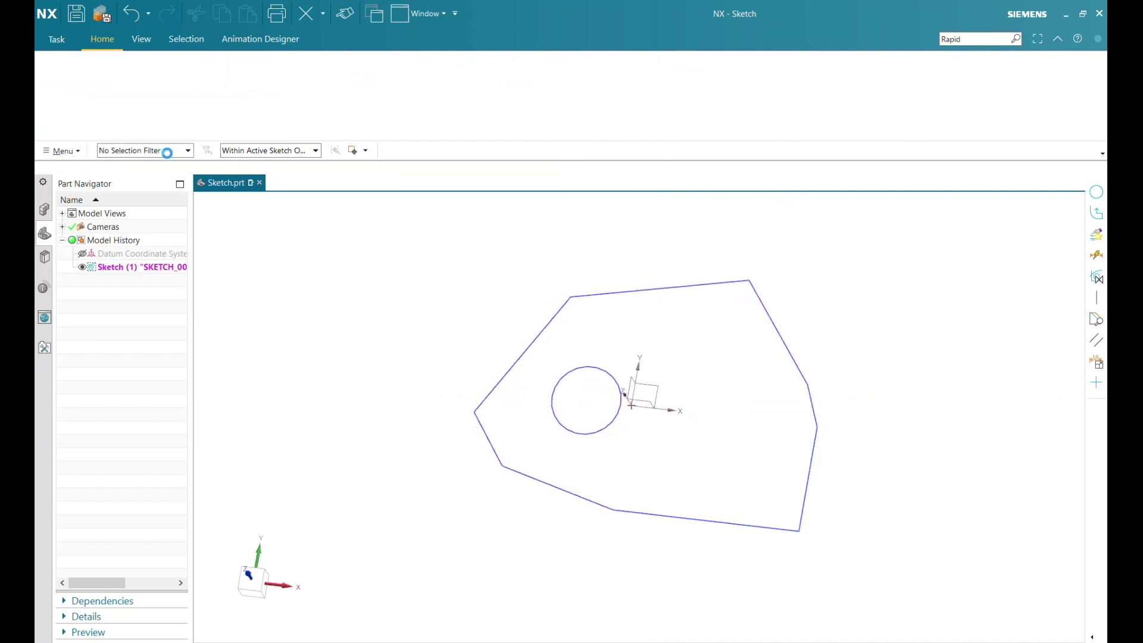